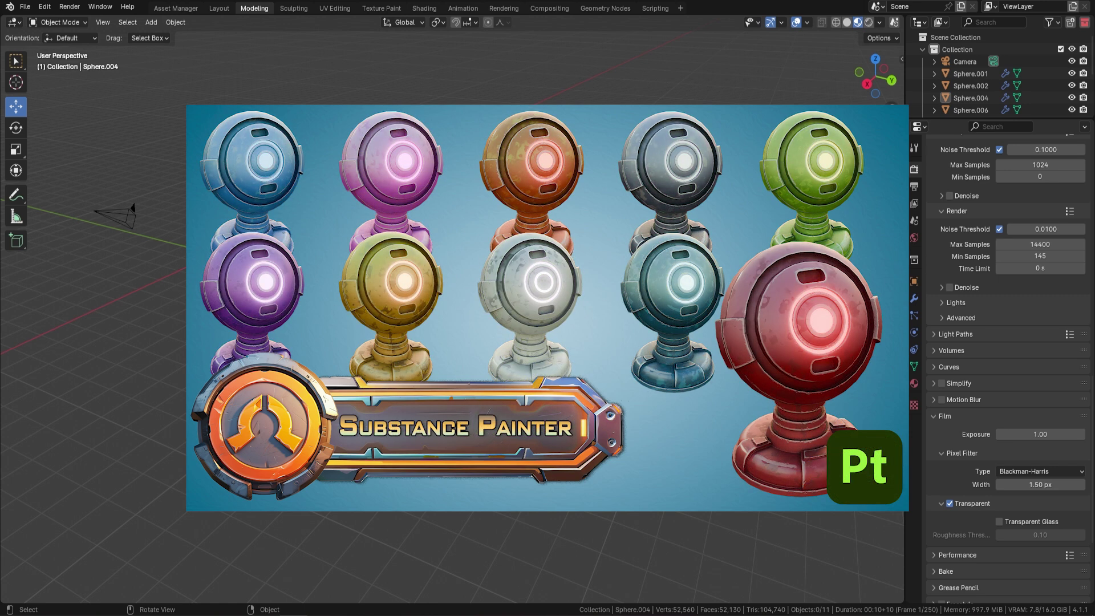
Orbit the Blender viewport until the row of coloured sci-fi display spheres is visible
mouse_move(513, 308)
middle_down()
mouse_move(570, 299)
mouse_move(480, 318)
middle_up()
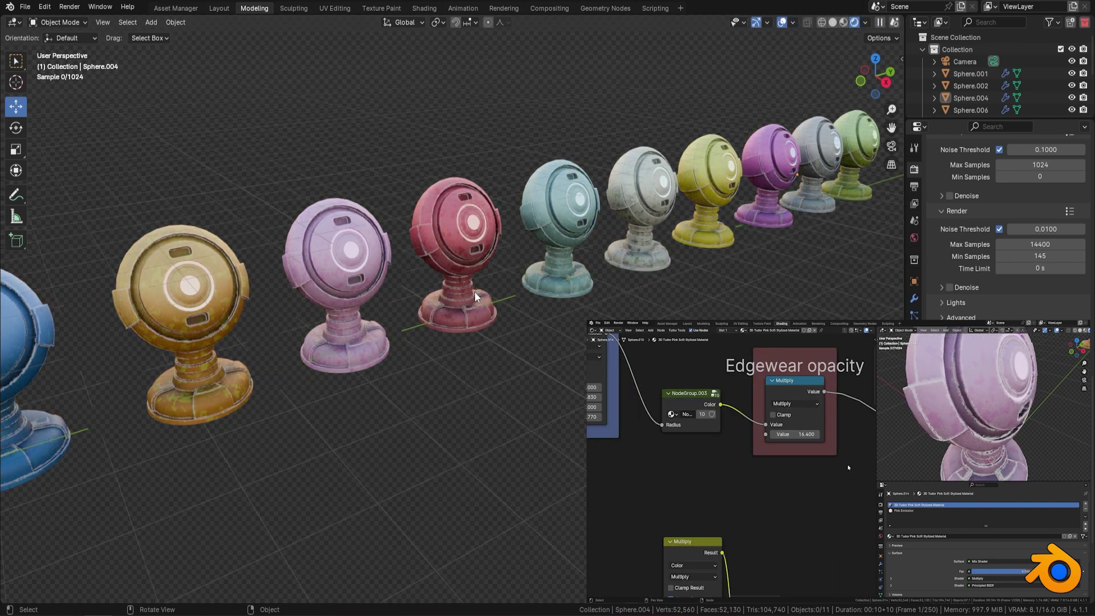
Zoom and orbit along the sphere row, then select the cyan Sphere.001
scroll(474, 292, down, 4)
scroll(417, 290, up, 8)
ctrl+scroll(547, 237, down, 5)
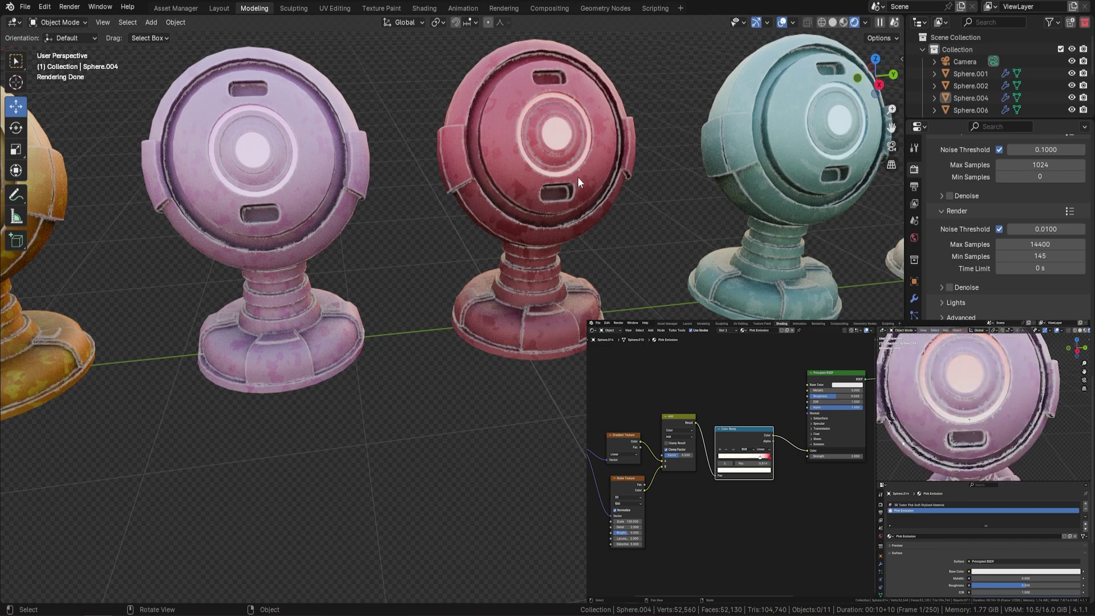
middle_drag(625, 200, 488, 264)
middle_drag(475, 211, 442, 259)
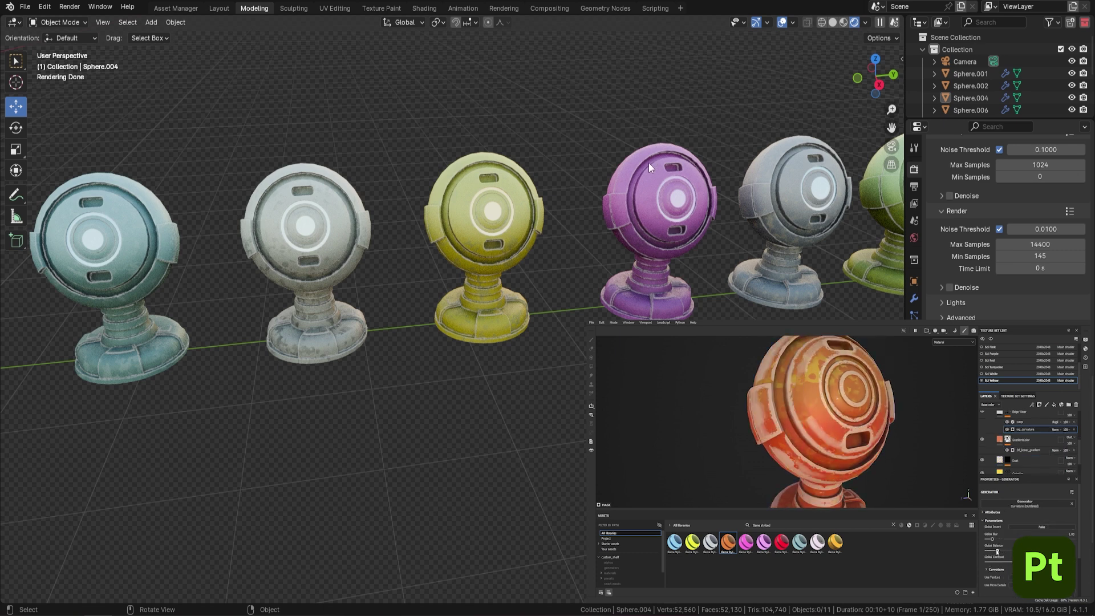
middle_drag(347, 244, 422, 276)
scroll(603, 276, up, 2)
scroll(603, 276, up, 2)
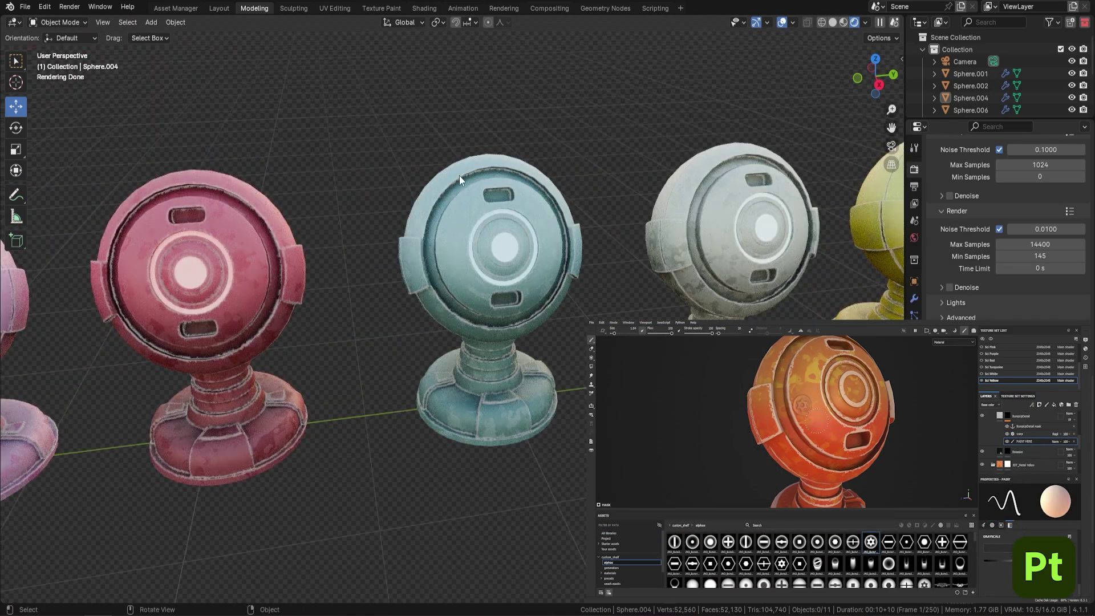
click(504, 222)
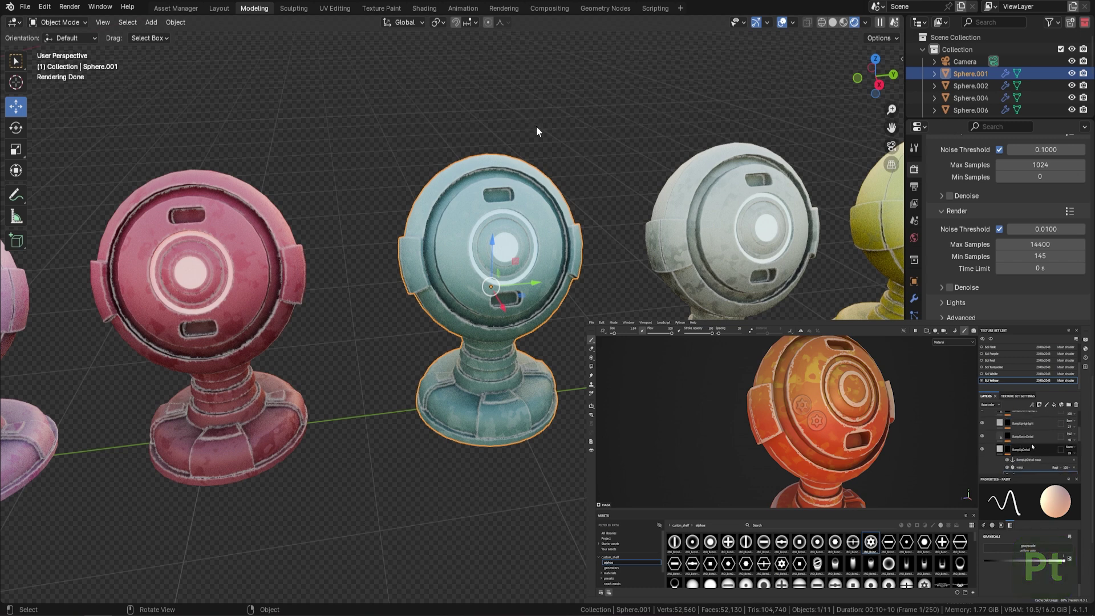
Isolate the cyan sphere and view it with rendered shading in the Shading workspace
key(shift+h)
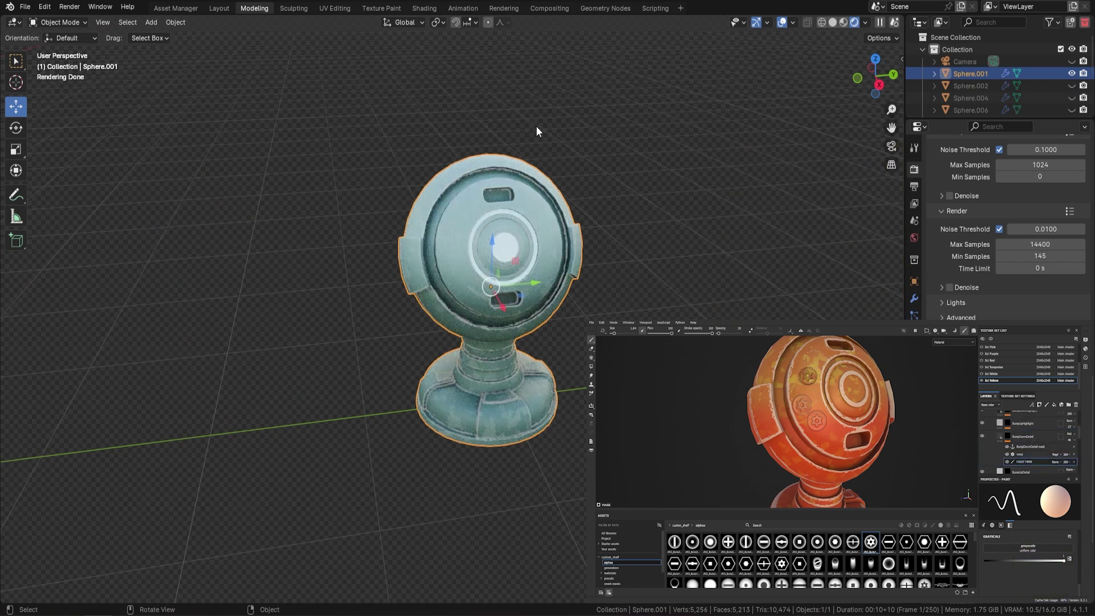
click(425, 8)
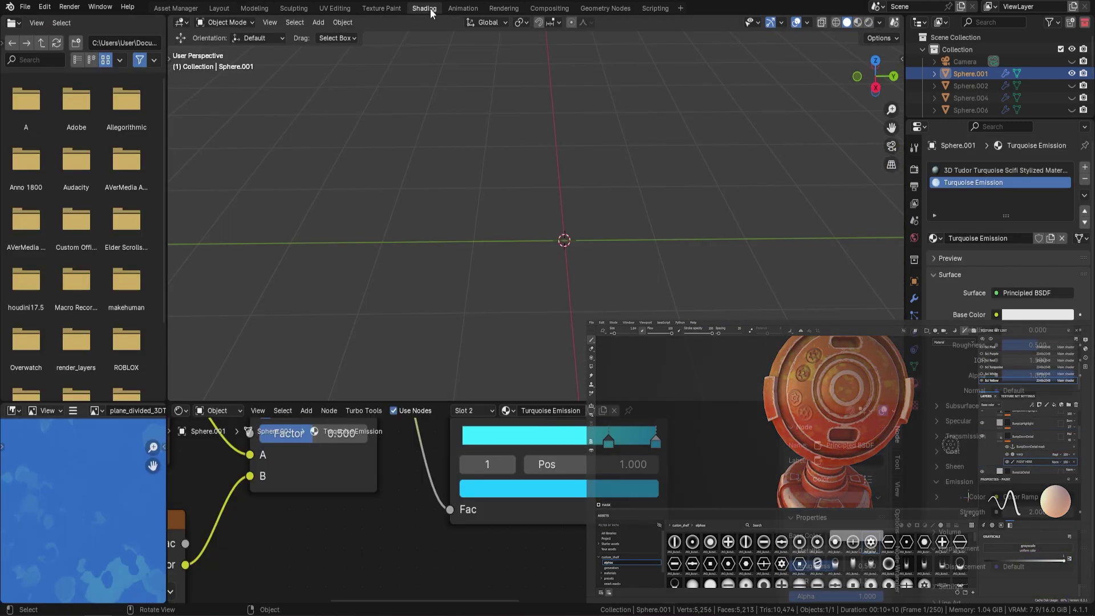
middle_drag(533, 207, 501, 205)
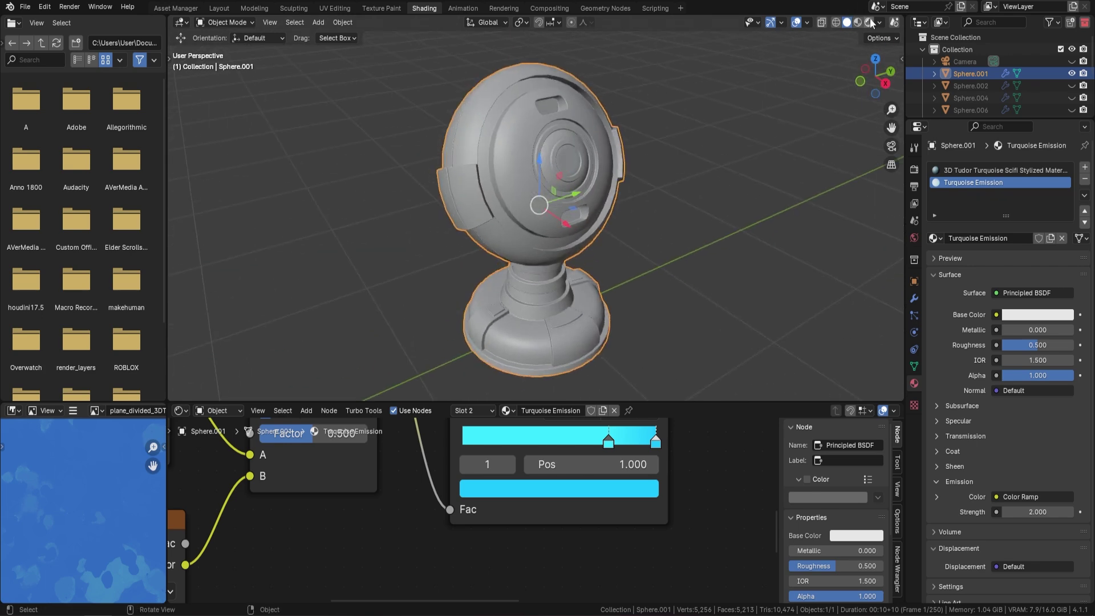
key(z)
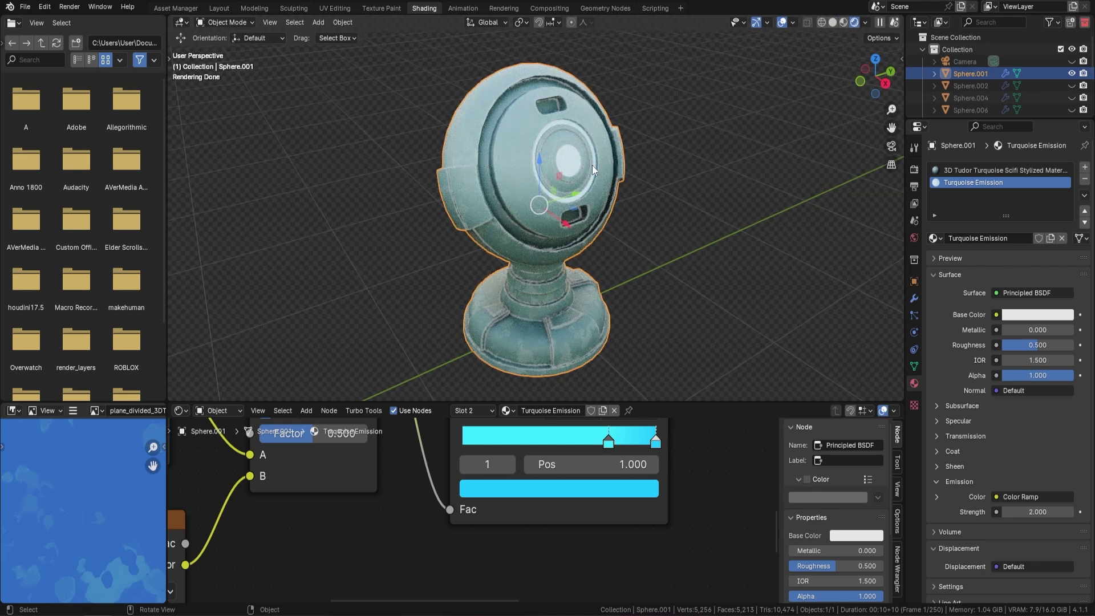
key(alt+a)
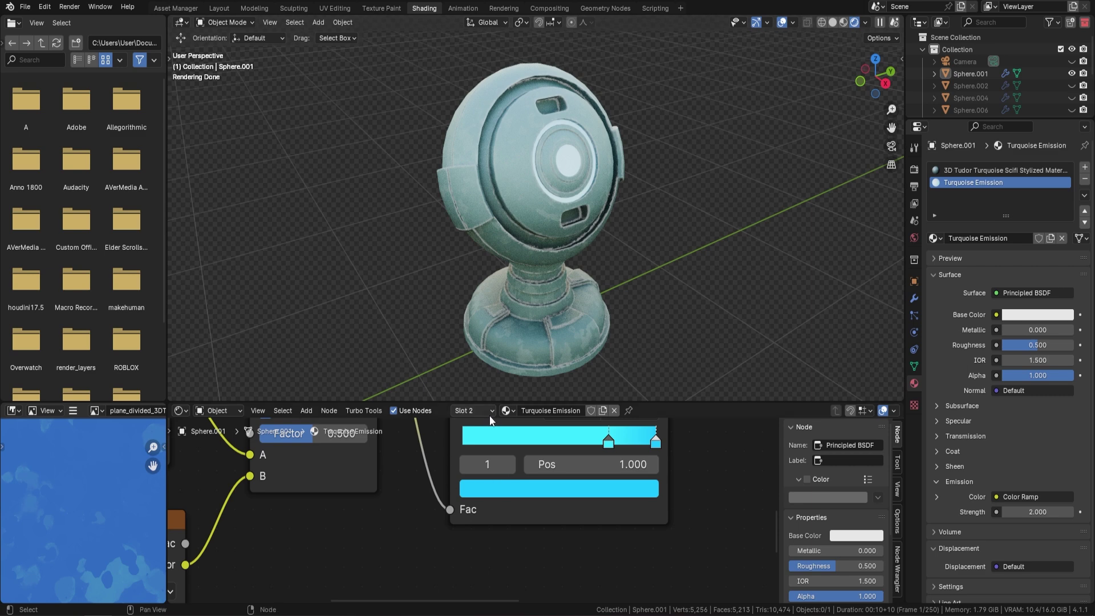
Enlarge the node editor to show the full Turquoise Emission node tree
drag(446, 401, 442, 289)
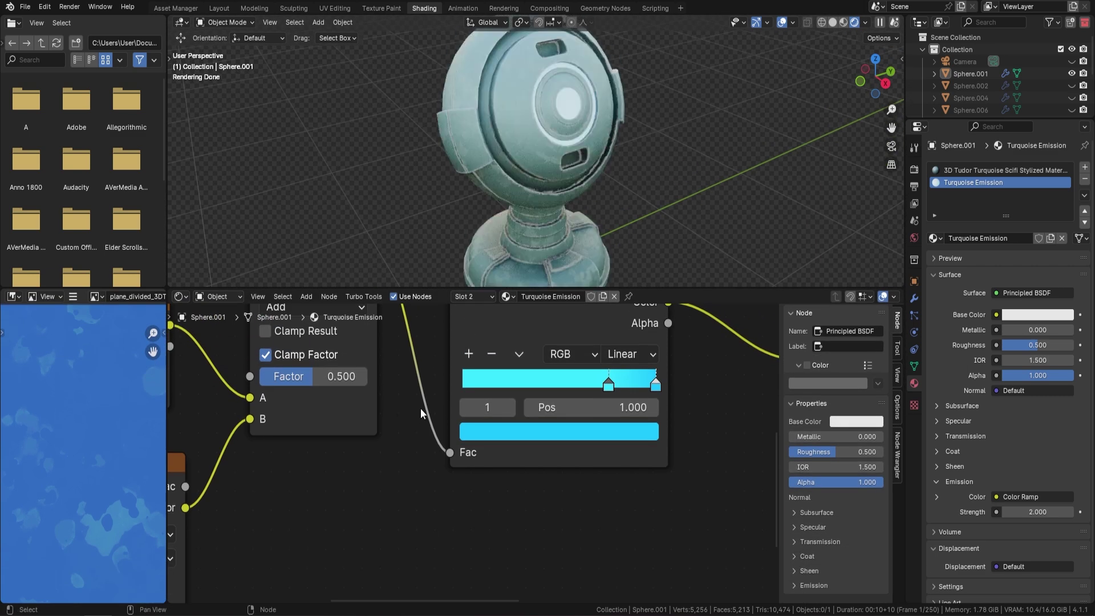
scroll(420, 411, down, 2)
scroll(420, 407, down, 5)
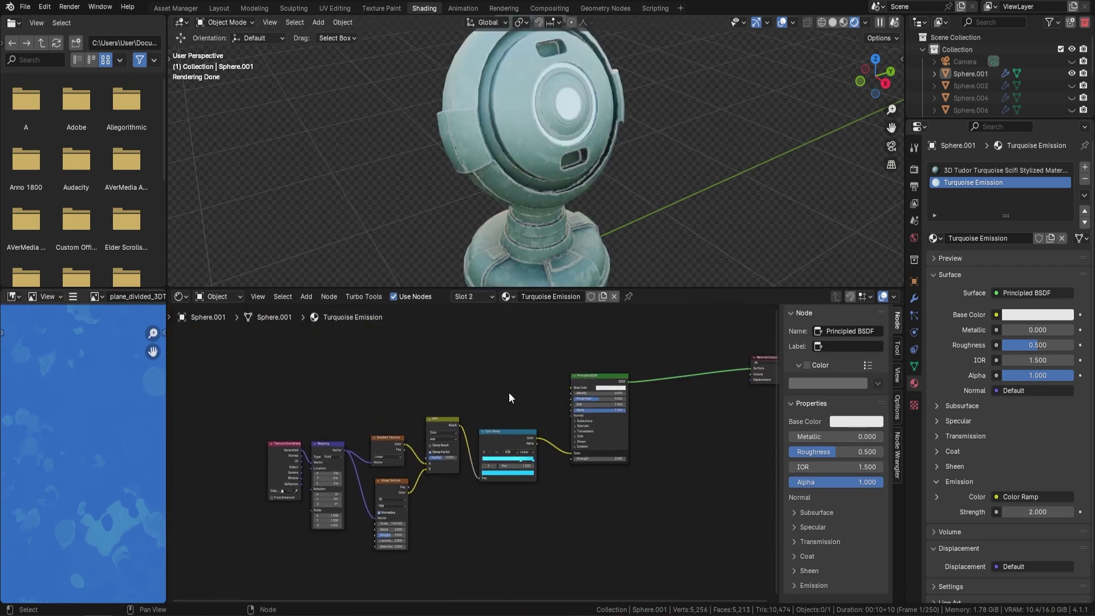
Load the 3D Tudor Turquoise material and frame its Gradiant Control color ramp
click(962, 171)
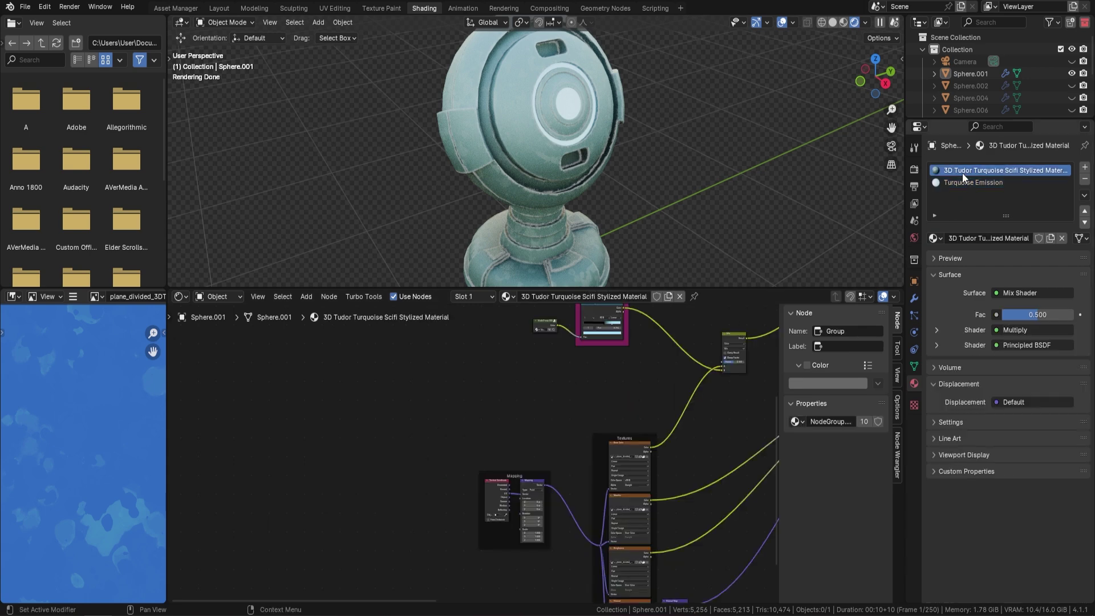
scroll(560, 406, up, 2)
scroll(532, 399, up, 2)
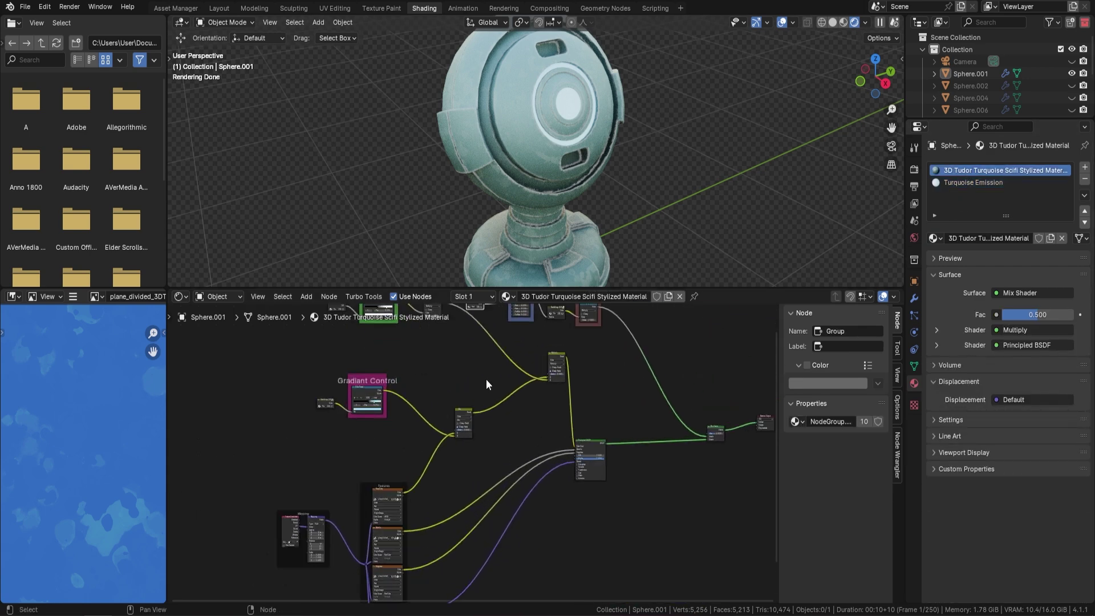
middle_drag(482, 346, 500, 425)
scroll(439, 392, up, 2)
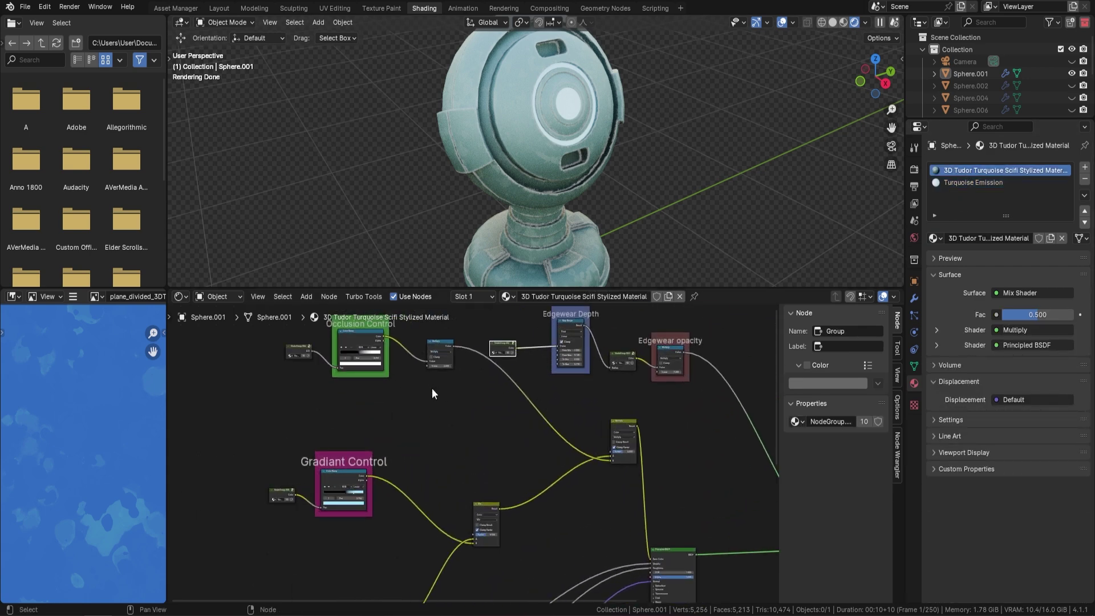
middle_drag(439, 443, 593, 409)
scroll(493, 409, up, 4)
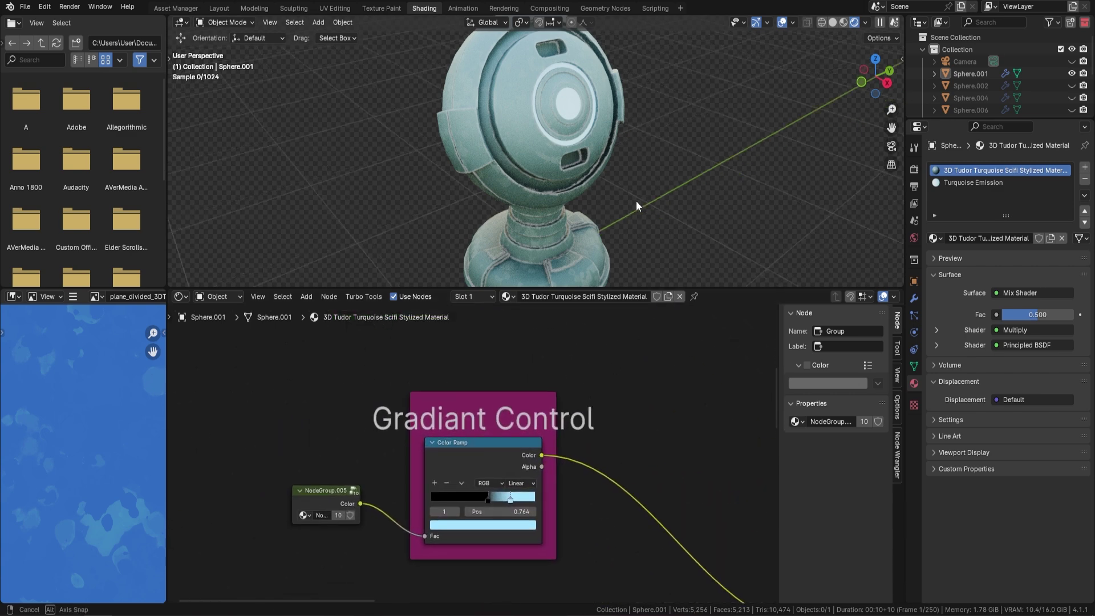
middle_drag(634, 202, 637, 200)
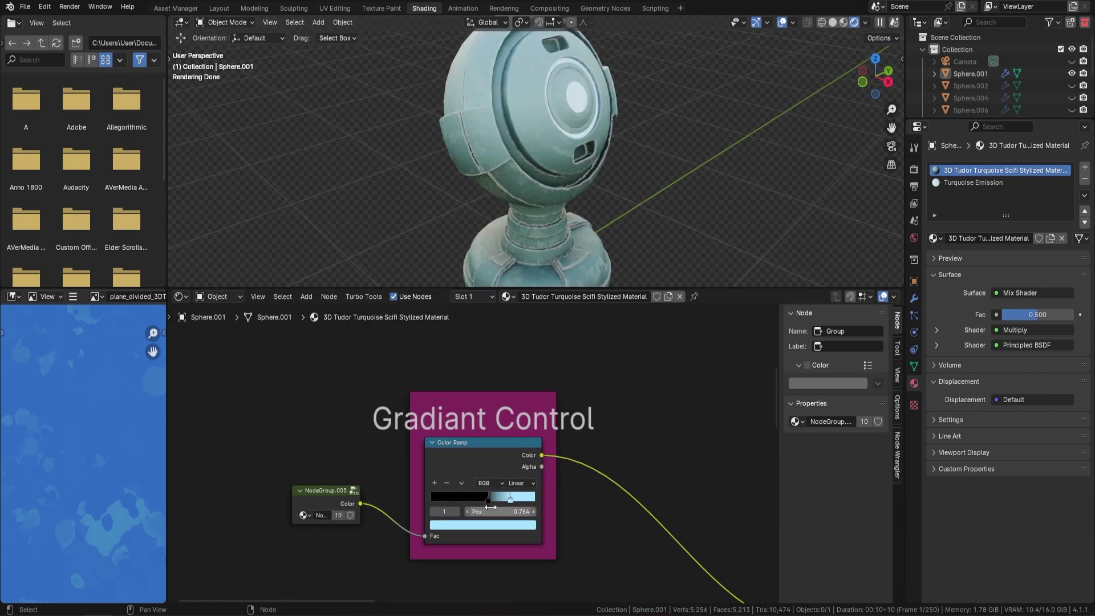
Set the Gradiant Control ramp stops to black at 0 and light blue at 0.850
mouse_move(488, 498)
mouse_down()
mouse_move(426, 501)
mouse_move(542, 497)
mouse_move(504, 500)
mouse_up()
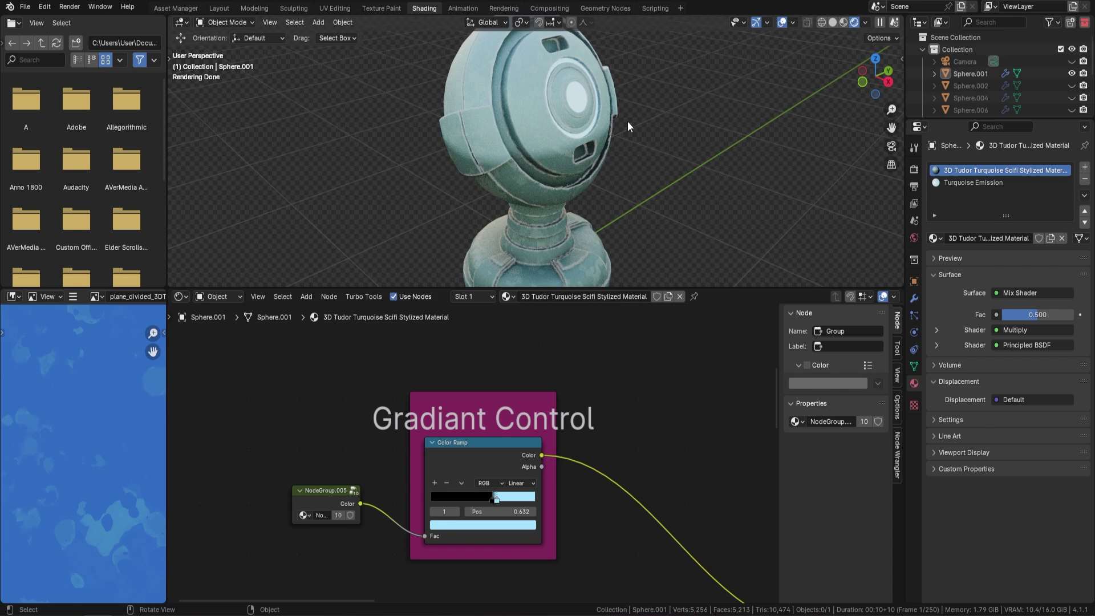
drag(511, 503, 520, 500)
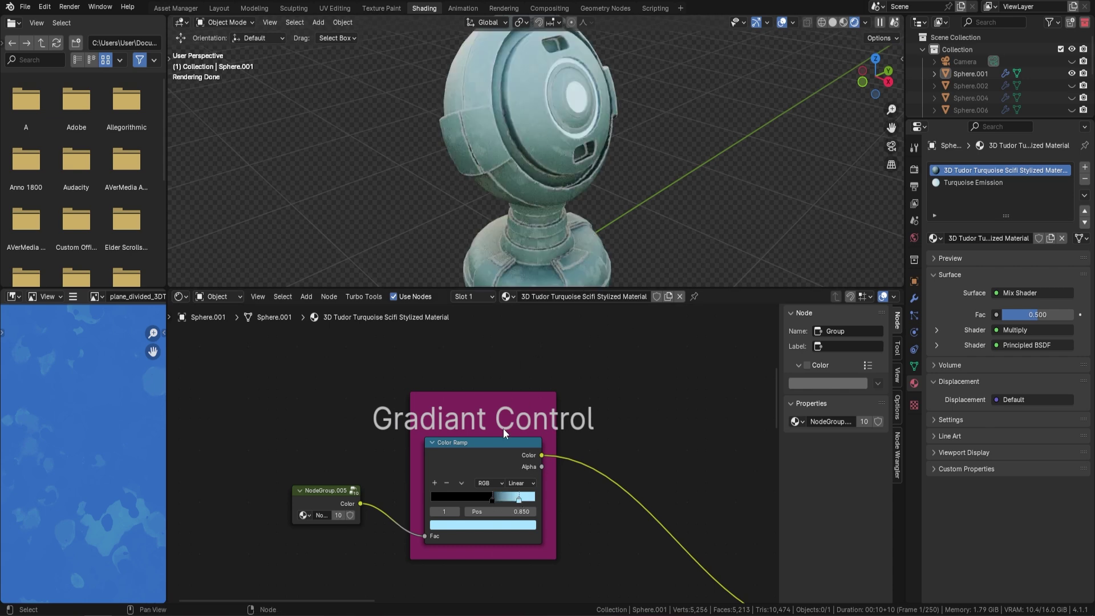
drag(491, 499, 405, 502)
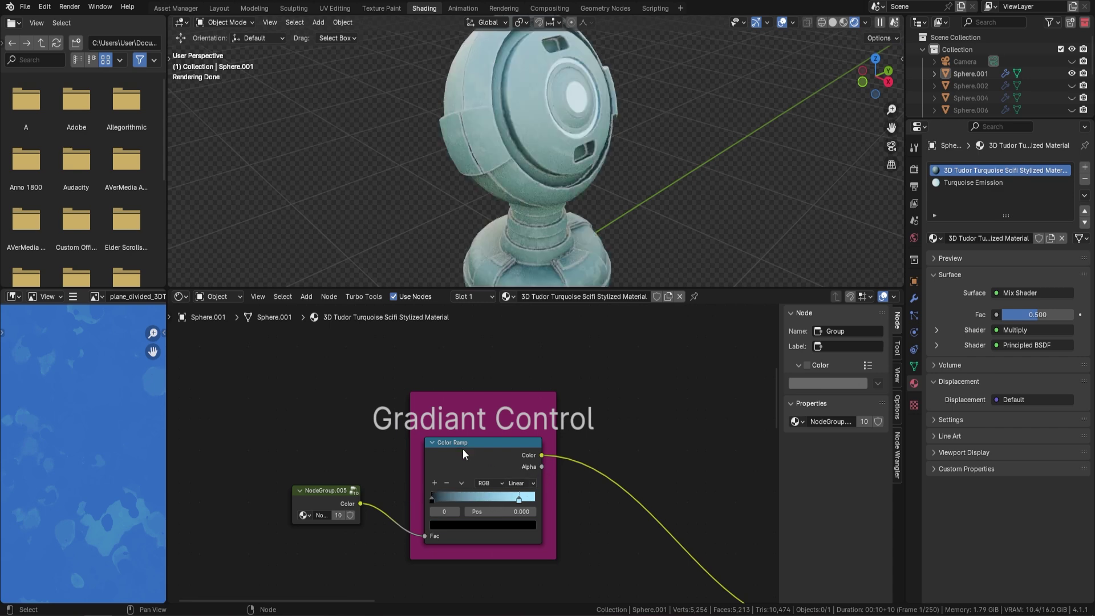
Undo the last ramp stop change and bring the Edgewear nodes into view
key(ctrl+z)
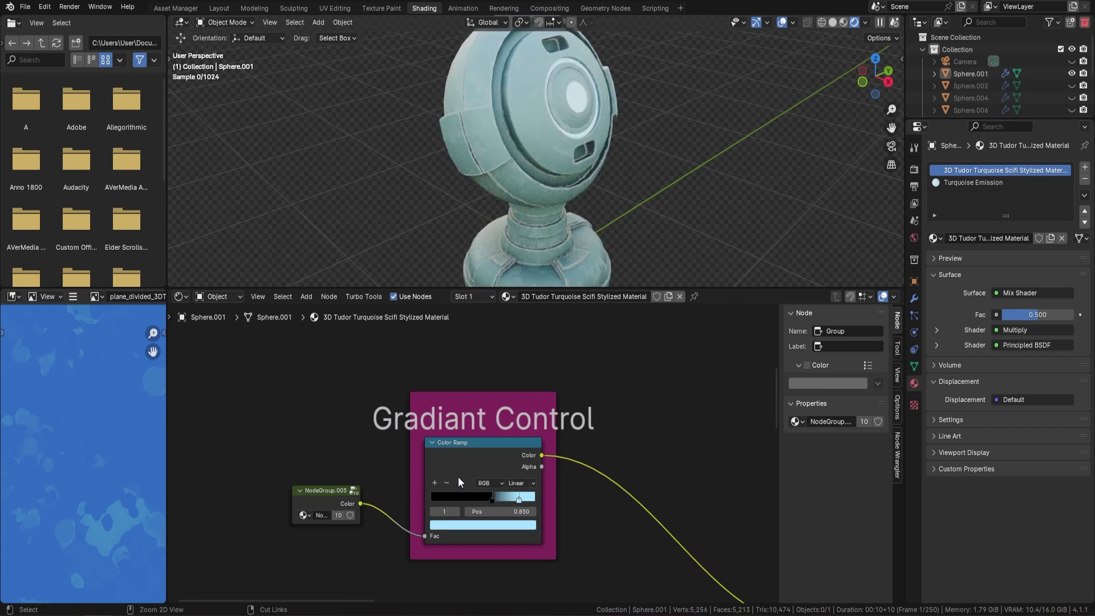
scroll(589, 419, down, 3)
scroll(589, 420, right, 5)
scroll(589, 419, up, 3)
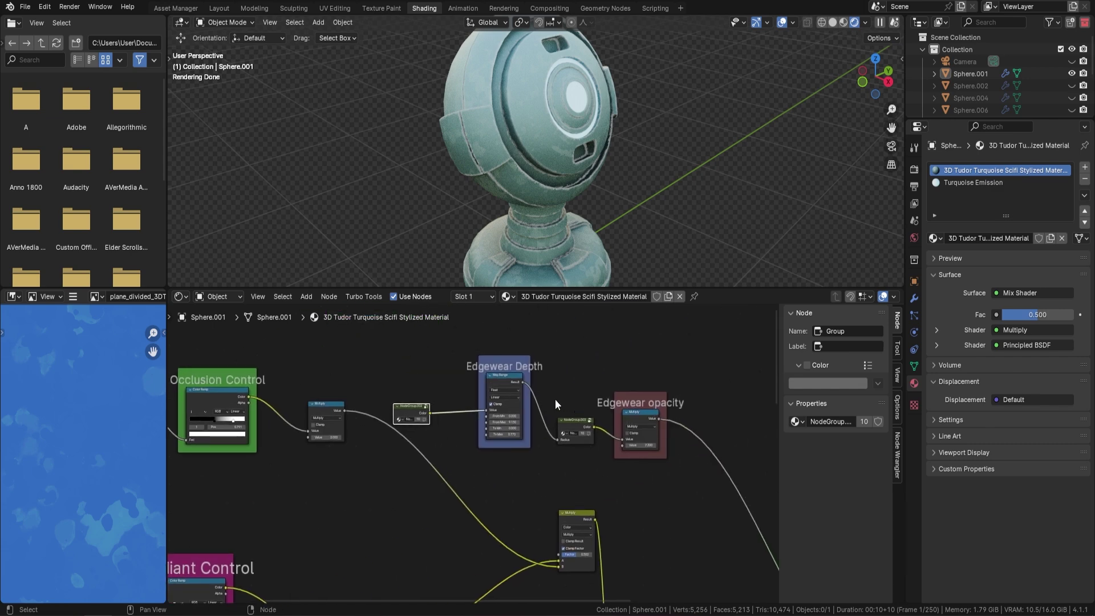
scroll(520, 415, up, 4)
middle_drag(579, 325, 411, 363)
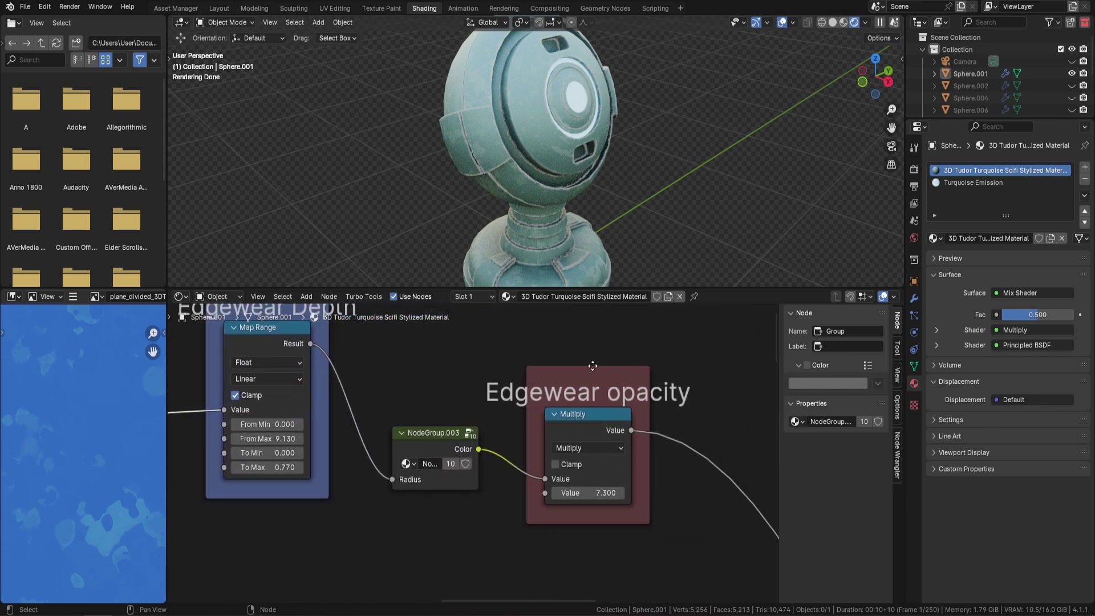
scroll(631, 516, up, 2)
Try Edgewear opacity multiply values of 4 and then 0
click(663, 507)
text(4)
key(Return)
click(663, 508)
text(0)
key(Return)
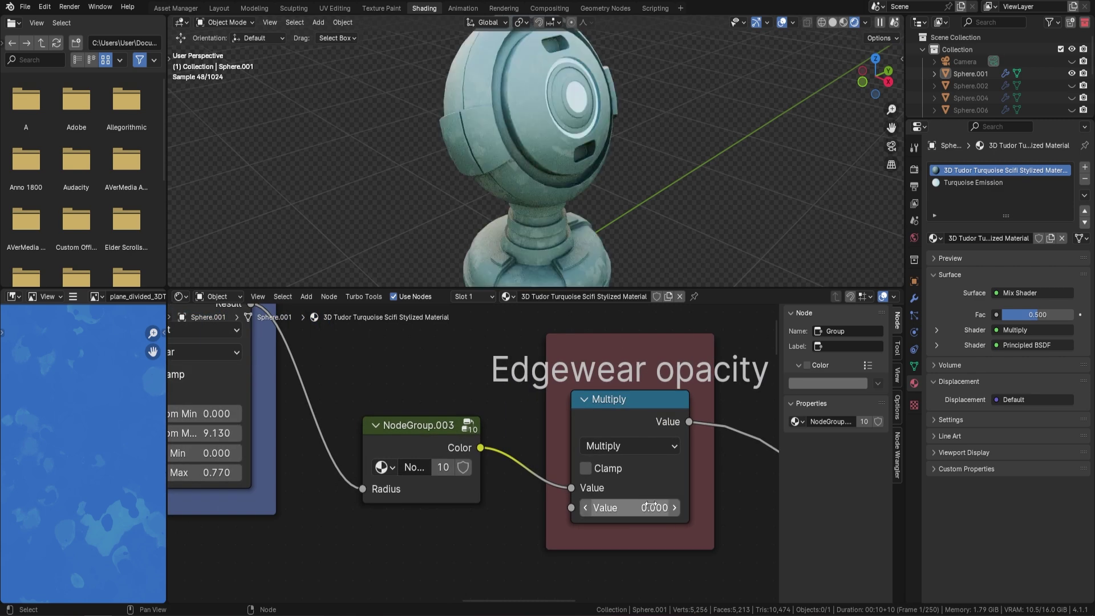
Raise the Edgewear opacity multiplier to 8.600
scroll(549, 132, up, 2)
scroll(520, 144, up, 2)
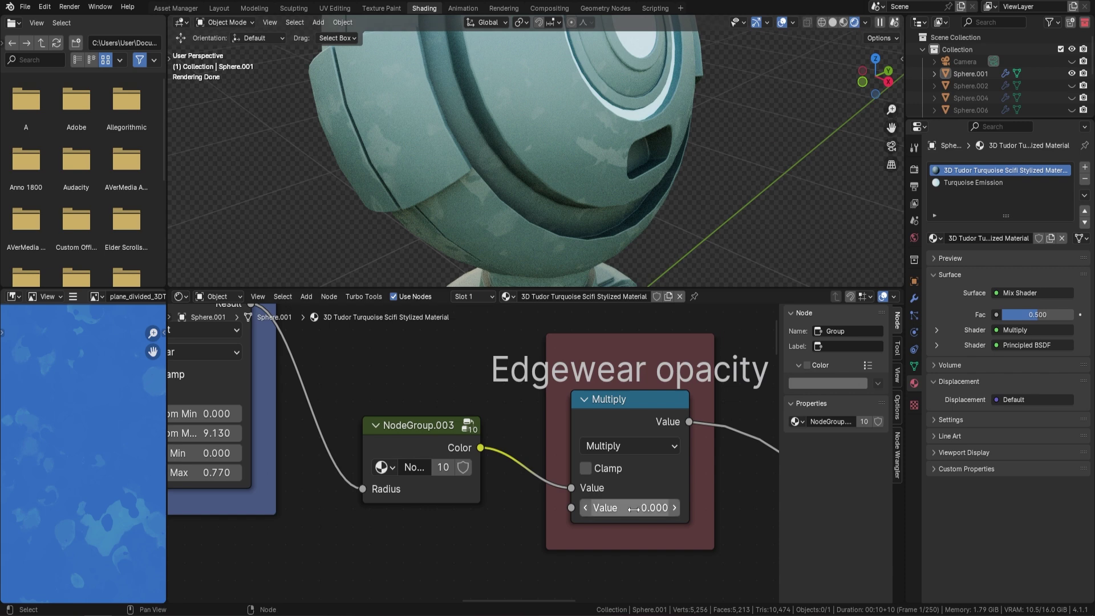
ctrl+scroll(745, 525, down, 5)
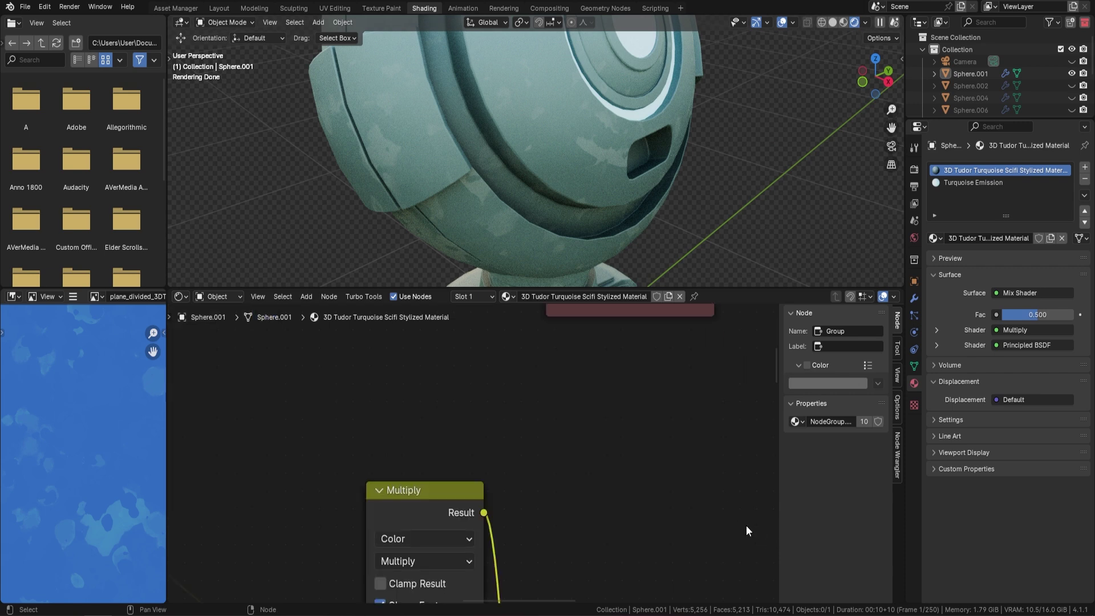
ctrl+scroll(687, 411, up, 5)
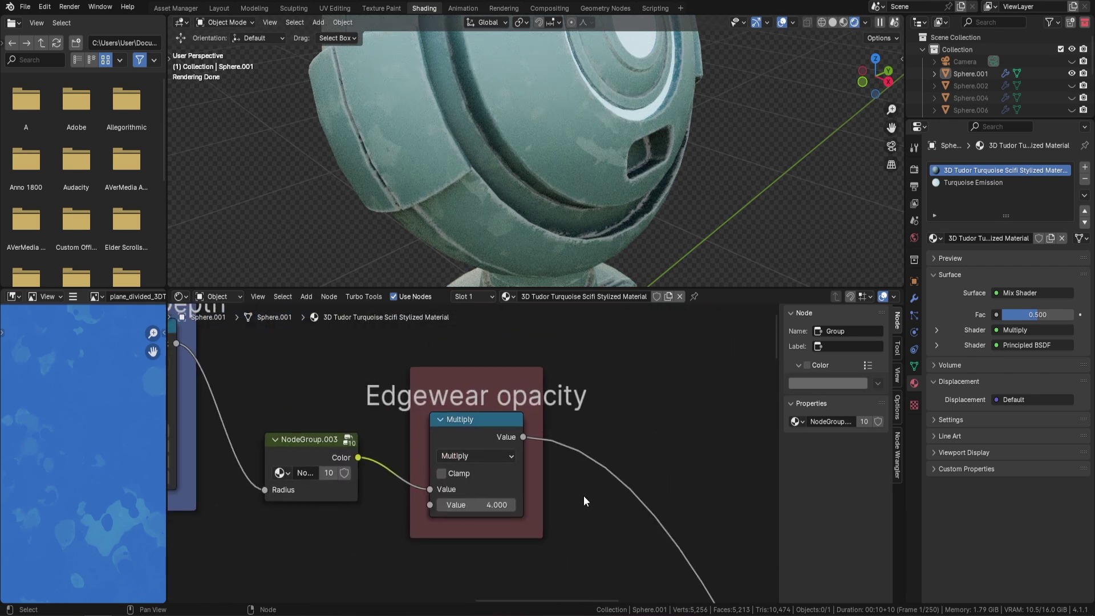
scroll(535, 497, up, 2)
drag(502, 512, 557, 512)
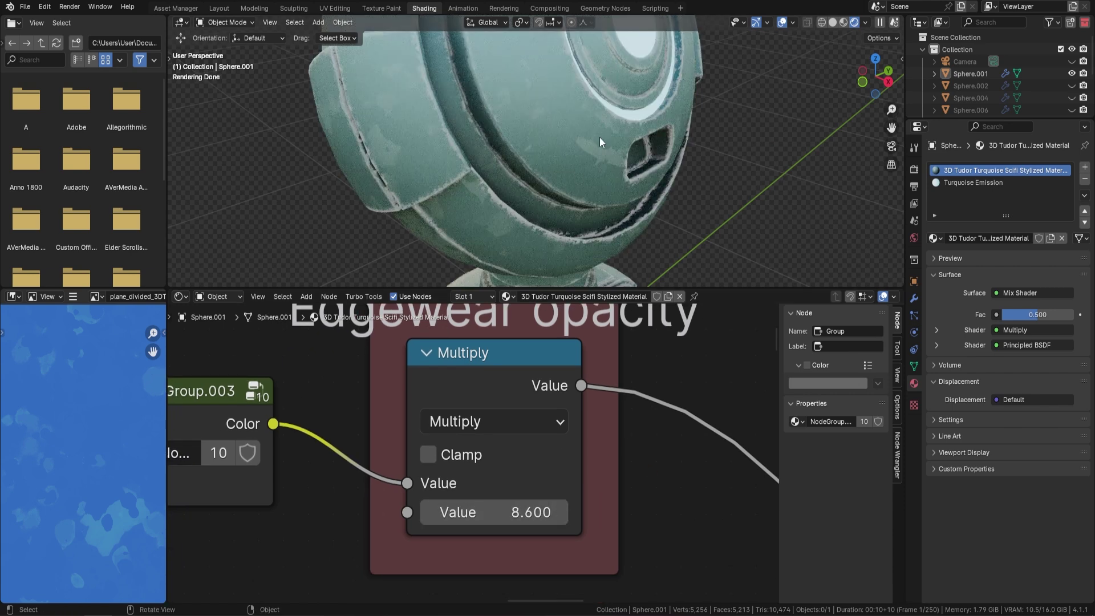
scroll(602, 138, down, 2)
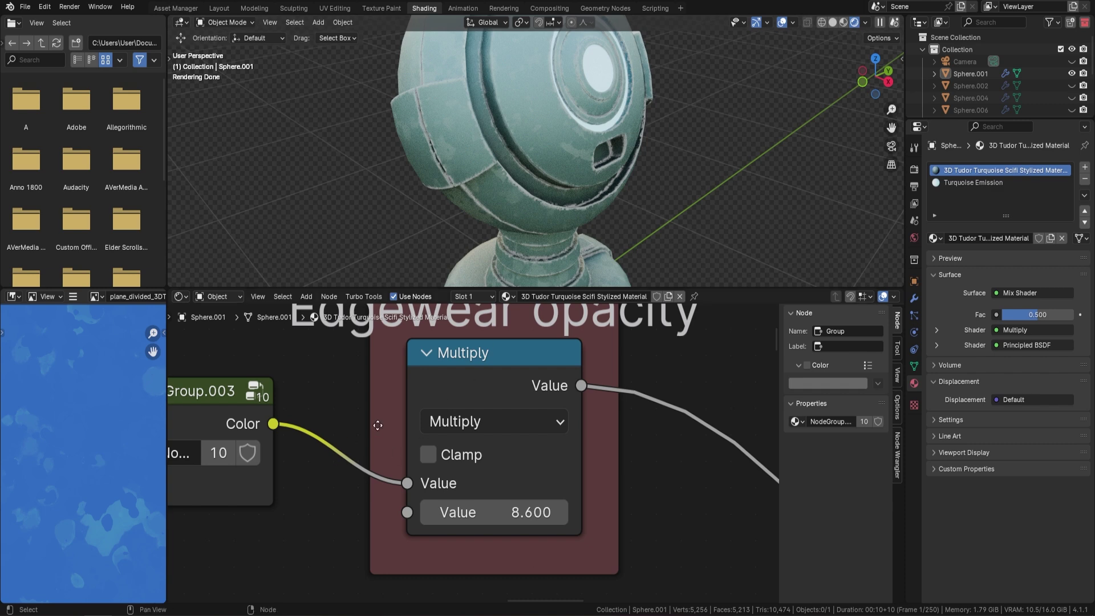
scroll(373, 428, down, 3)
Center the Edgewear Depth Map Range node in the node editor
middle_drag(330, 405, 531, 412)
scroll(594, 446, up, 2)
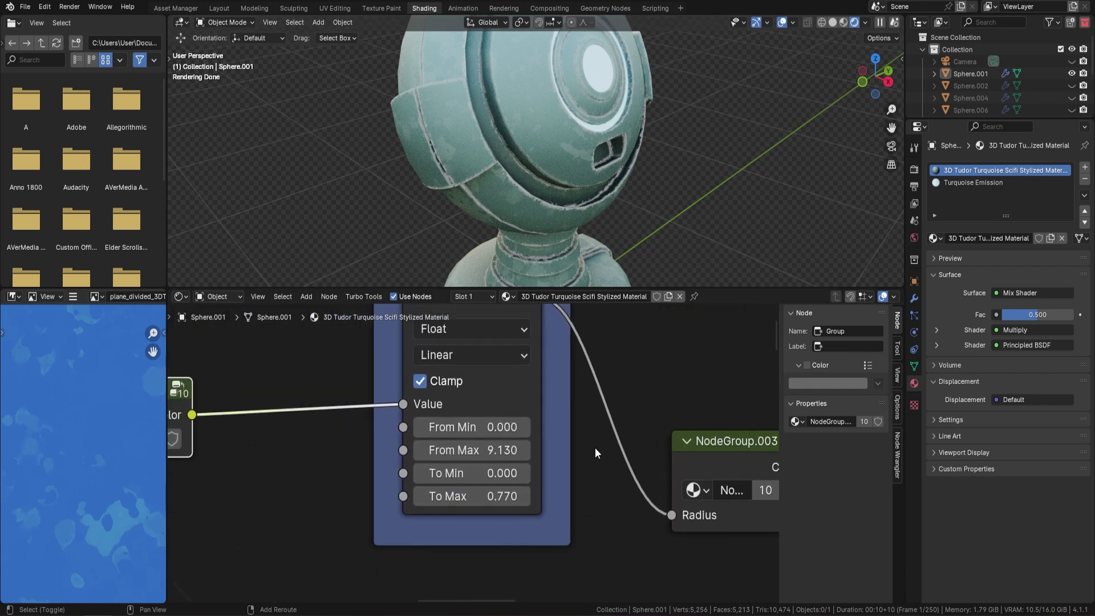
scroll(629, 439, down, 2)
scroll(589, 406, up, 1)
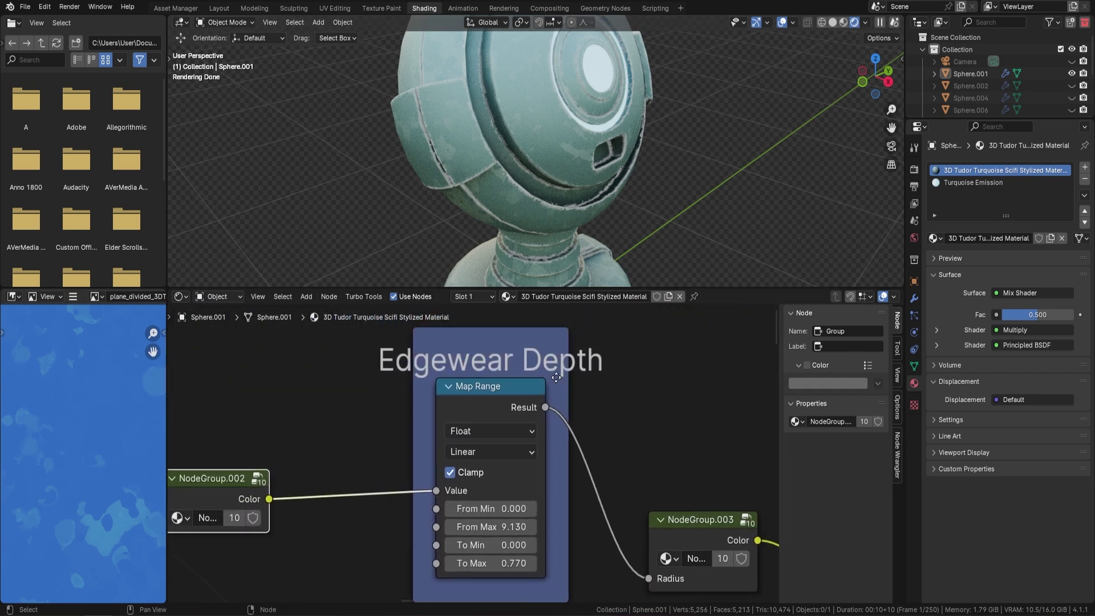
middle_drag(564, 478, 562, 435)
scroll(562, 434, up, 1)
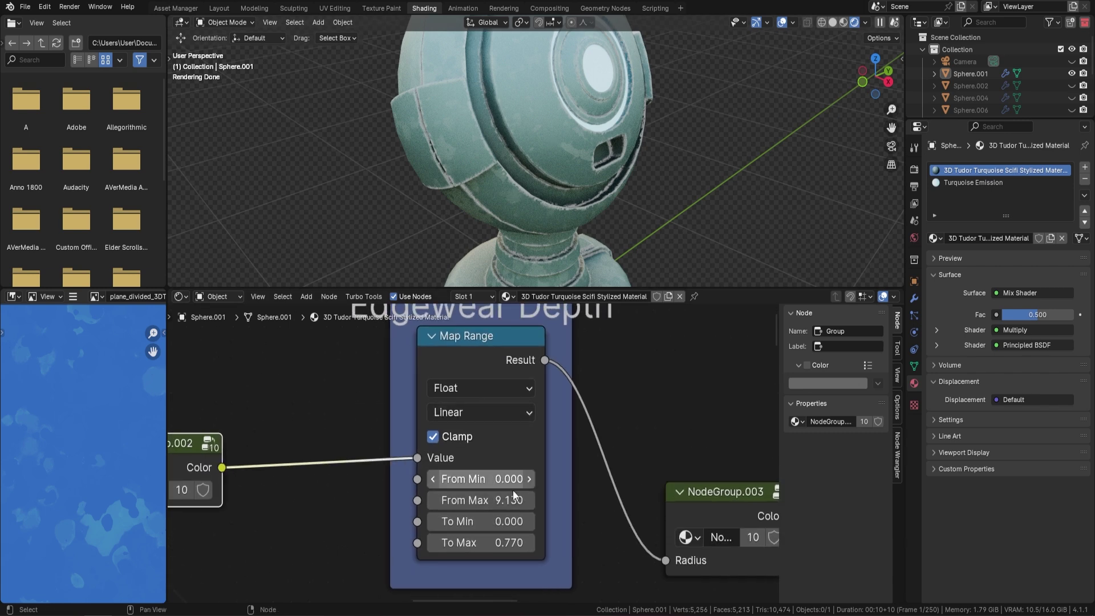
Set the Edgewear Depth Map Range From Max to 8, after trying 4
drag(480, 500, 426, 500)
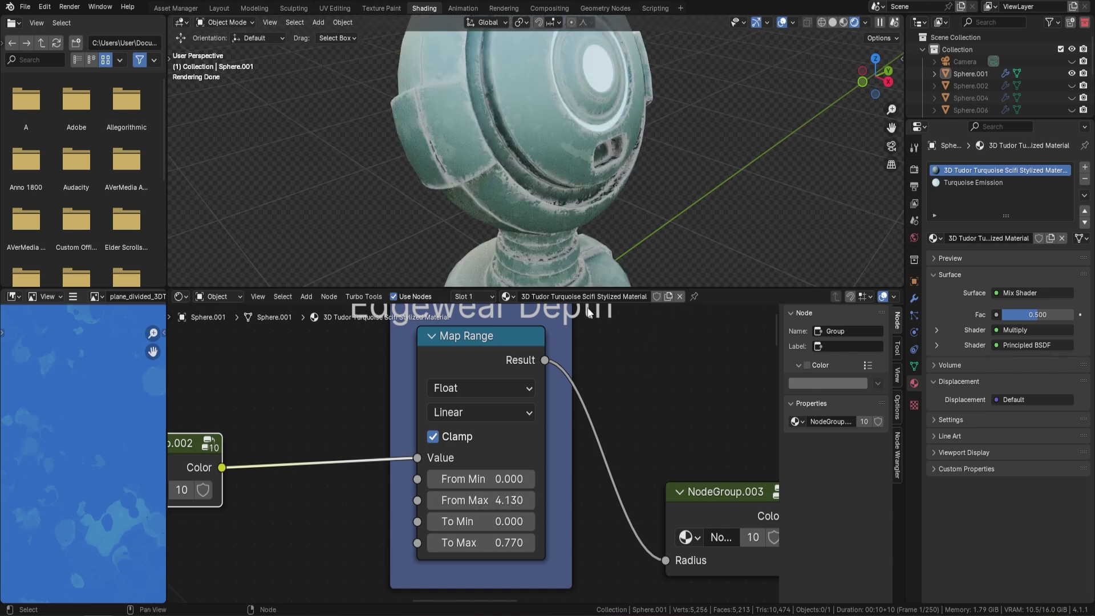
drag(484, 500, 516, 517)
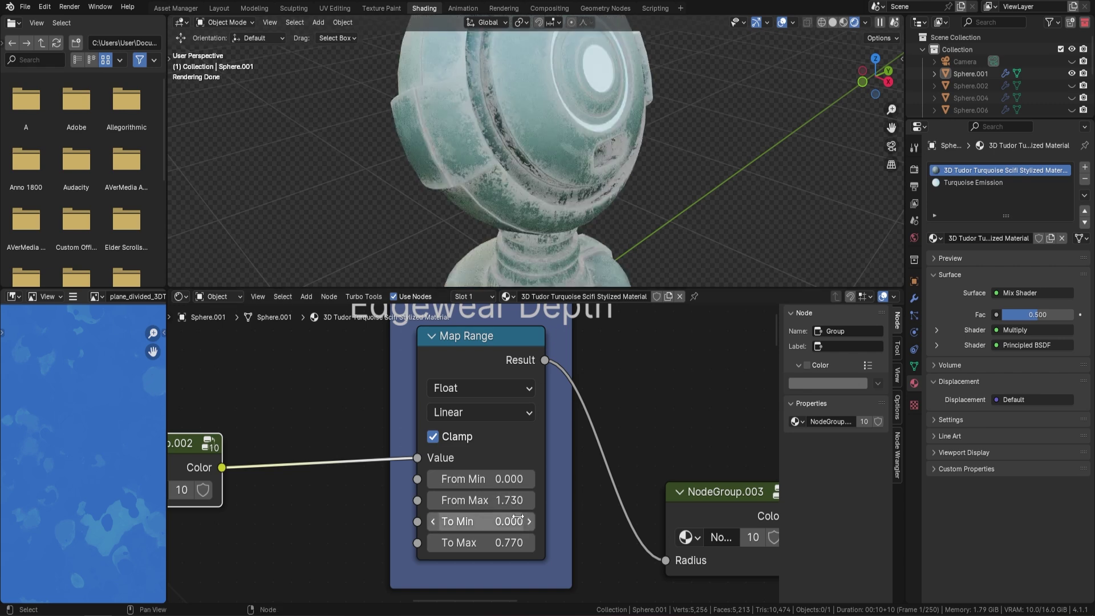
click(500, 496)
text(4)
key(Return)
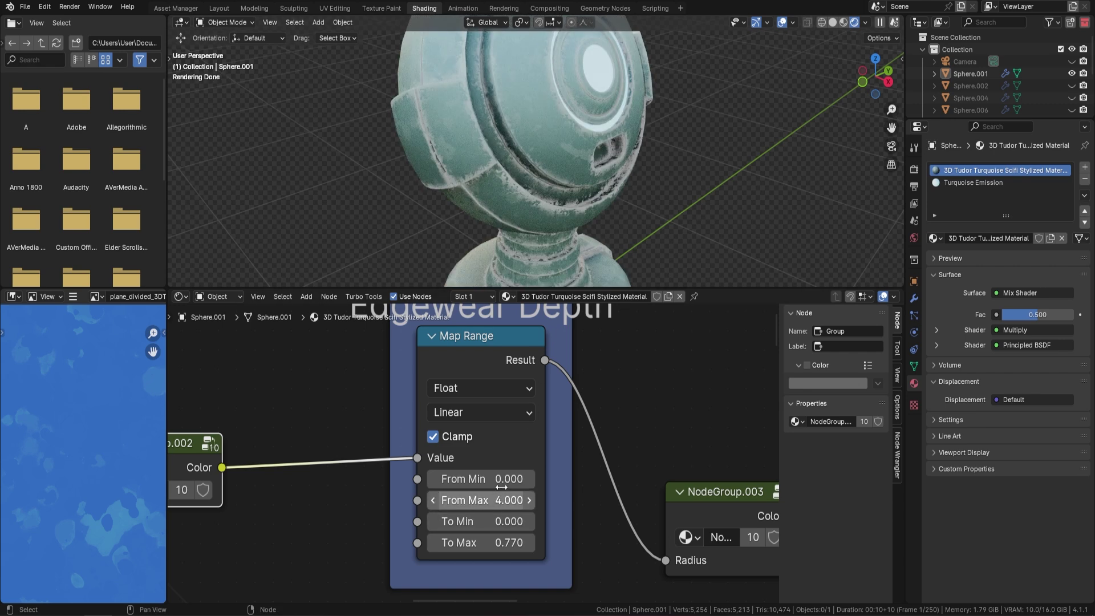
click(496, 495)
text(8)
key(Return)
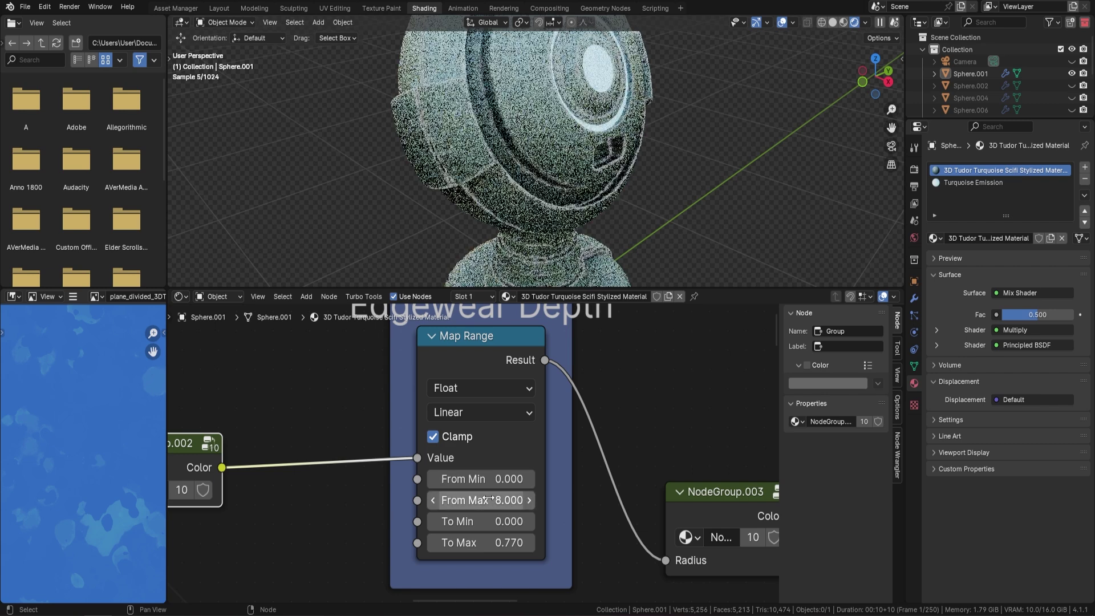
Frame the Occlusion Control color ramp in the node editor
scroll(448, 494, down, 2)
middle_drag(312, 457, 460, 444)
scroll(461, 444, down, 3)
middle_drag(365, 449, 528, 432)
scroll(528, 432, up, 4)
Move the Occlusion Control ramp's black stop to 0.668, then zoom out to the whole node tree
shift+middle_drag(608, 231, 570, 69)
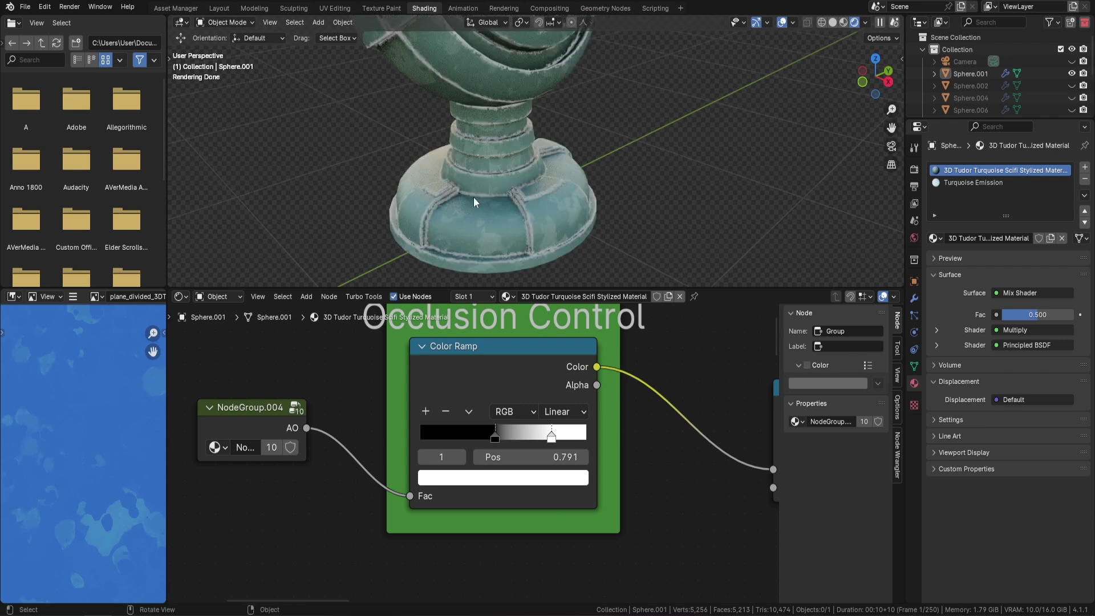
drag(495, 436, 531, 437)
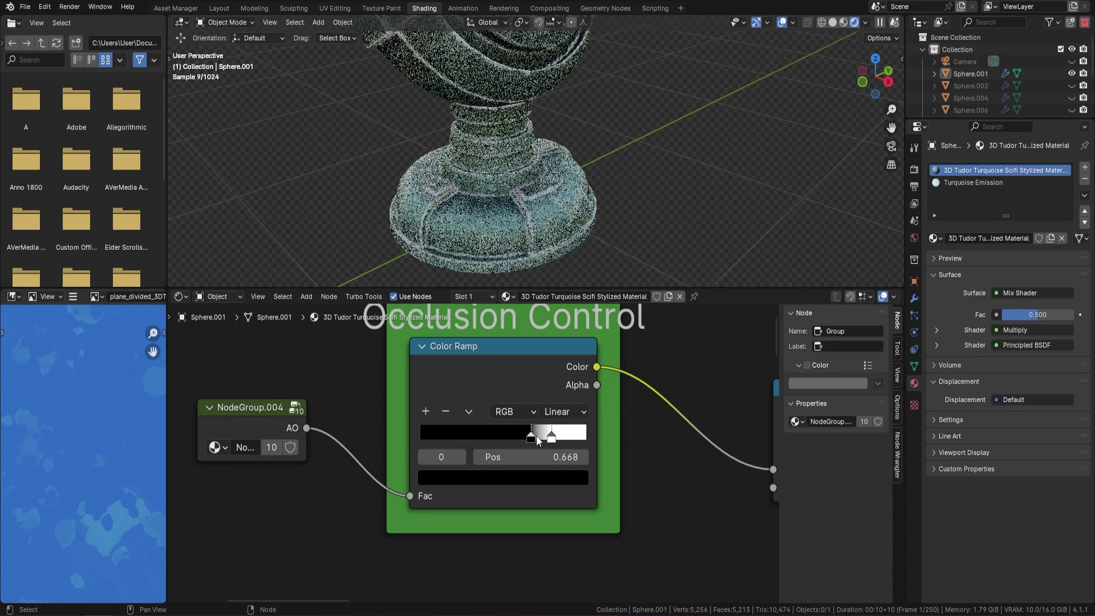
middle_drag(464, 201, 526, 170)
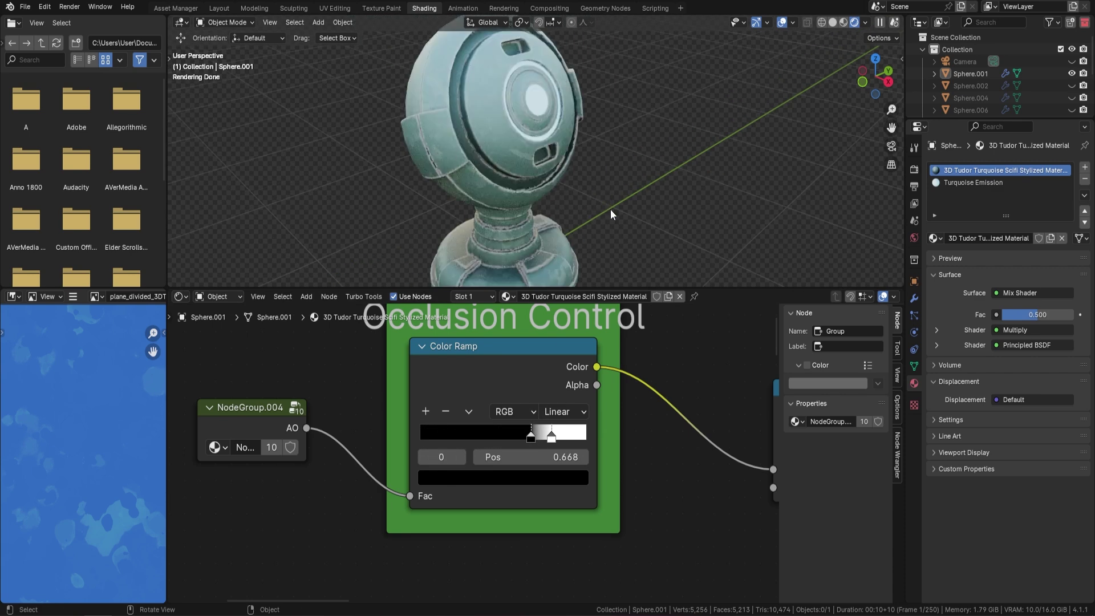
scroll(601, 351, down, 8)
middle_drag(610, 447, 480, 425)
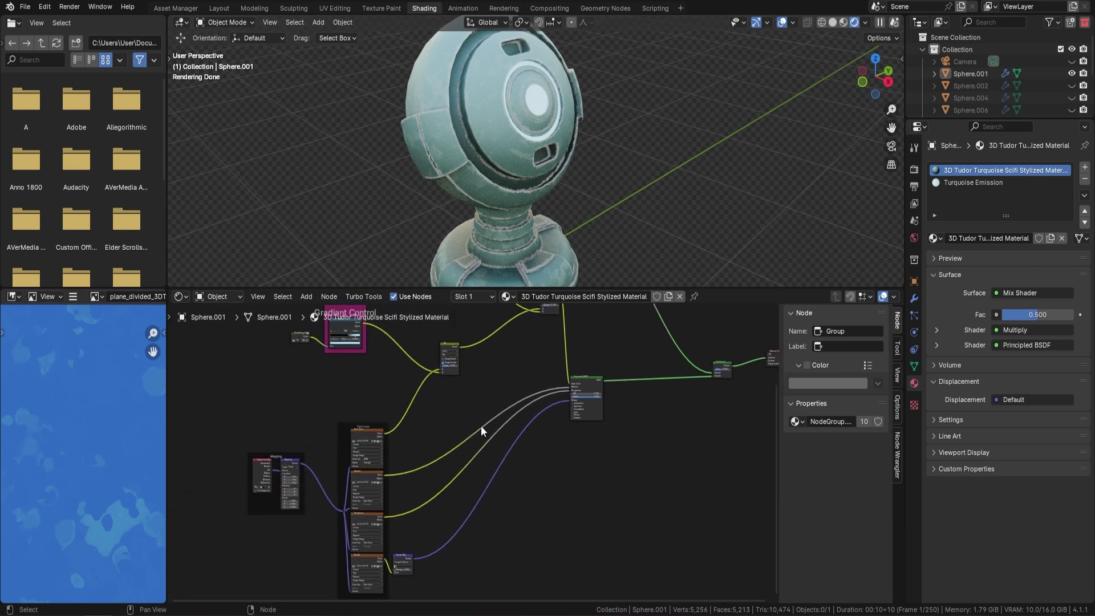
In Turquoise Emission, recolour the ramp's left stop from cyan to red and set Emission Strength to 1
click(988, 183)
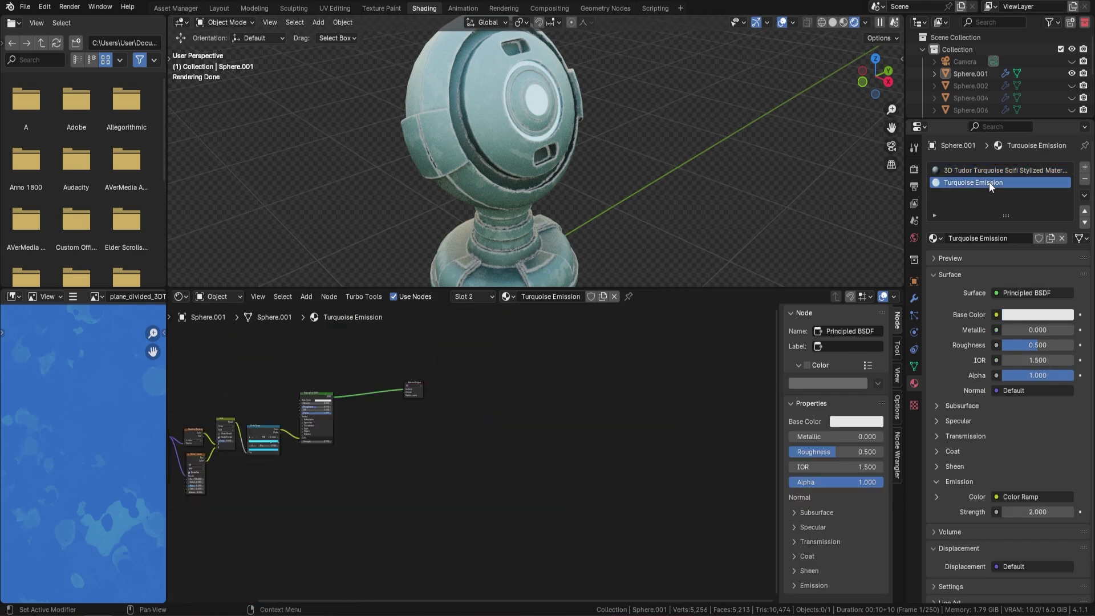
scroll(511, 84, up, 5)
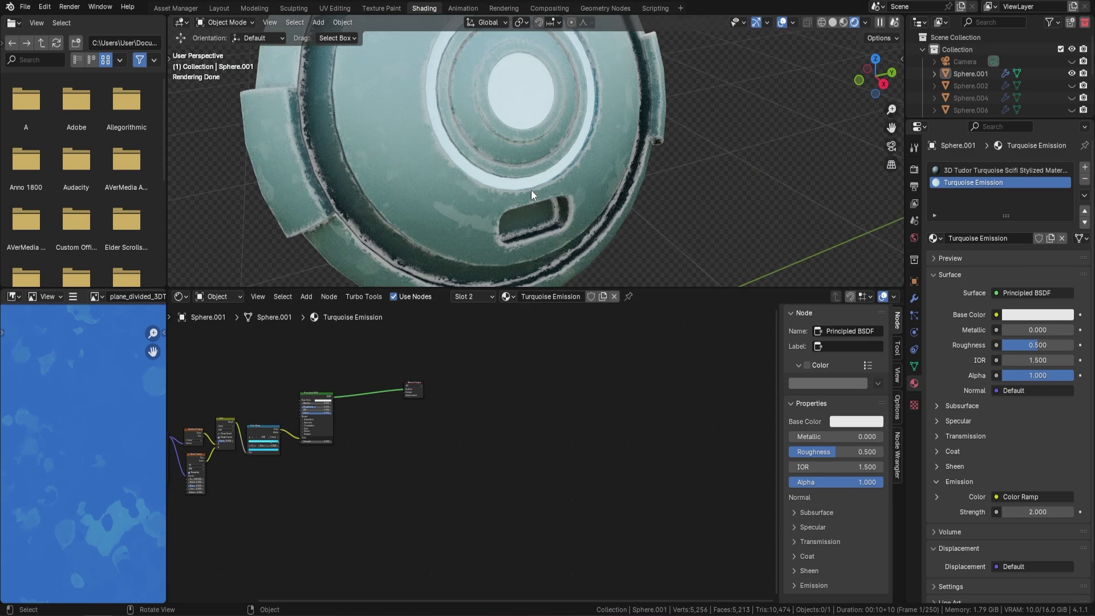
scroll(373, 431, up, 6)
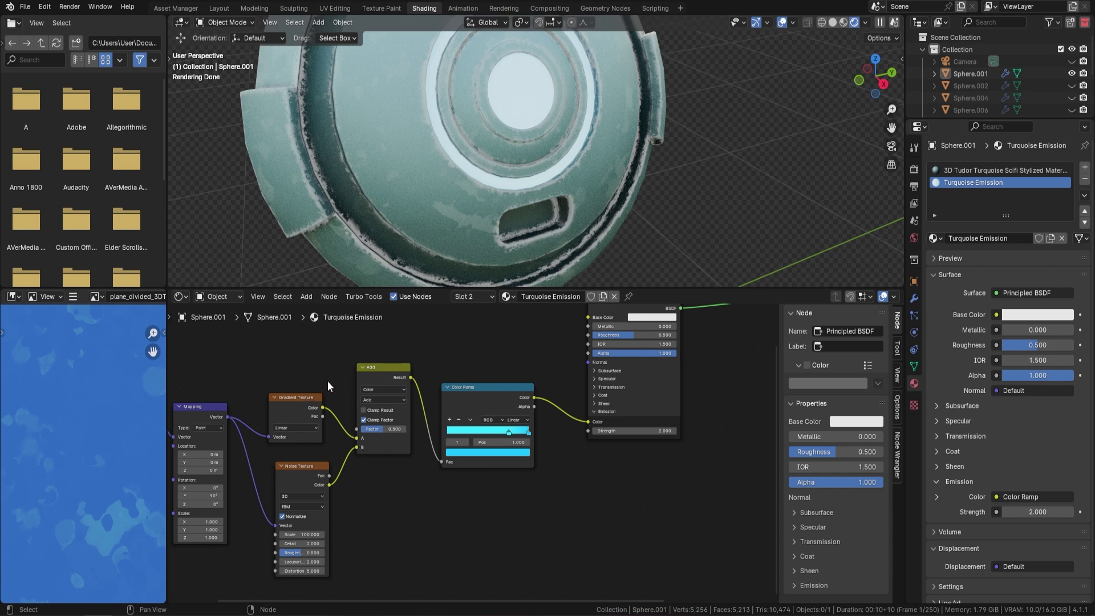
scroll(501, 451, up, 2)
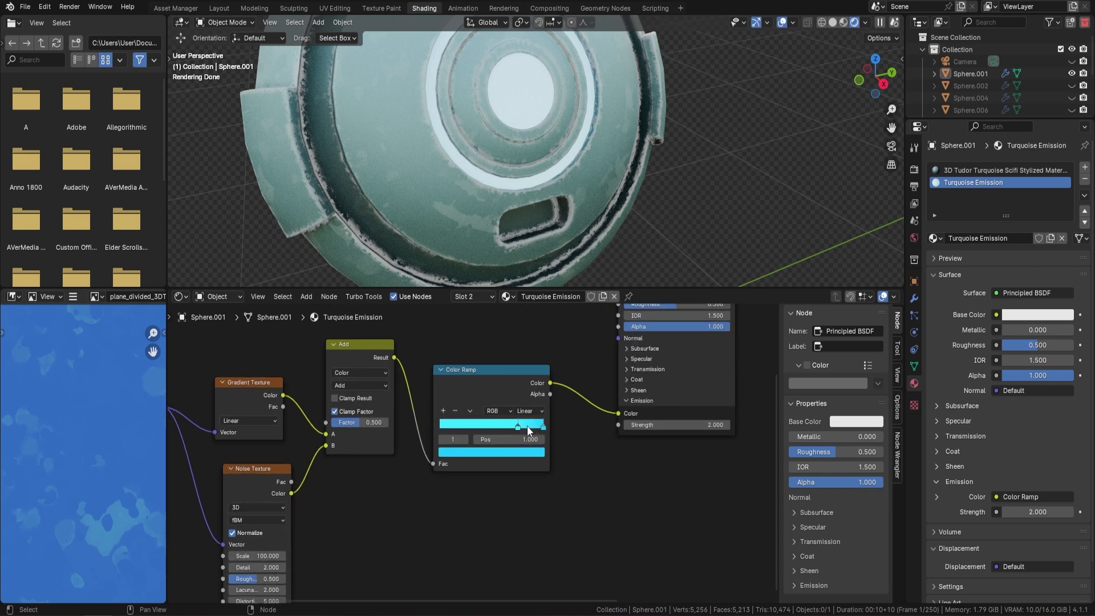
click(530, 419)
click(513, 452)
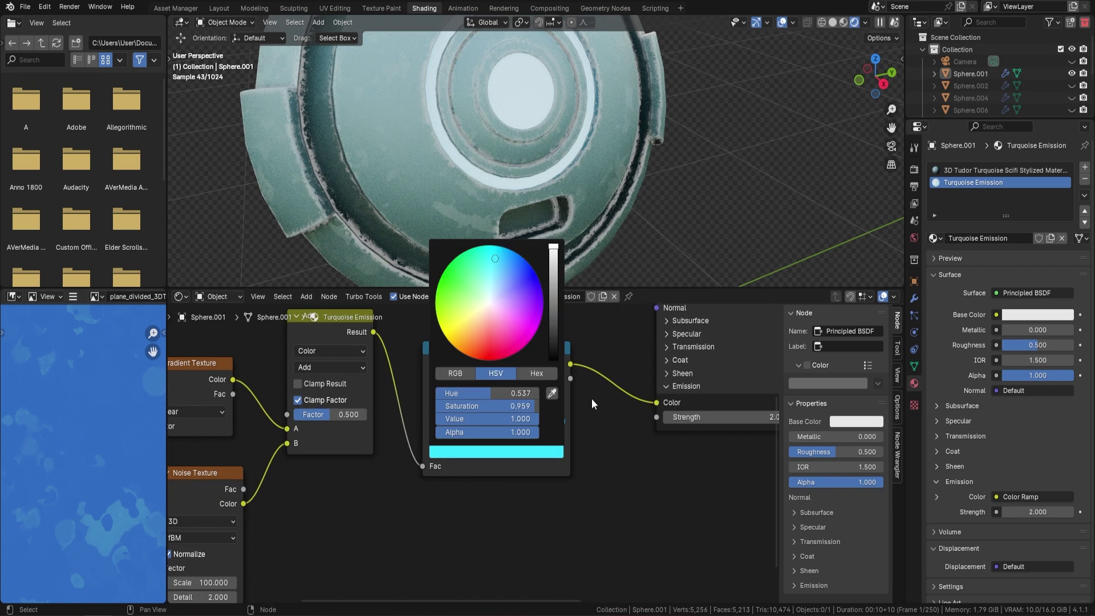
click(491, 341)
middle_drag(600, 145, 512, 222)
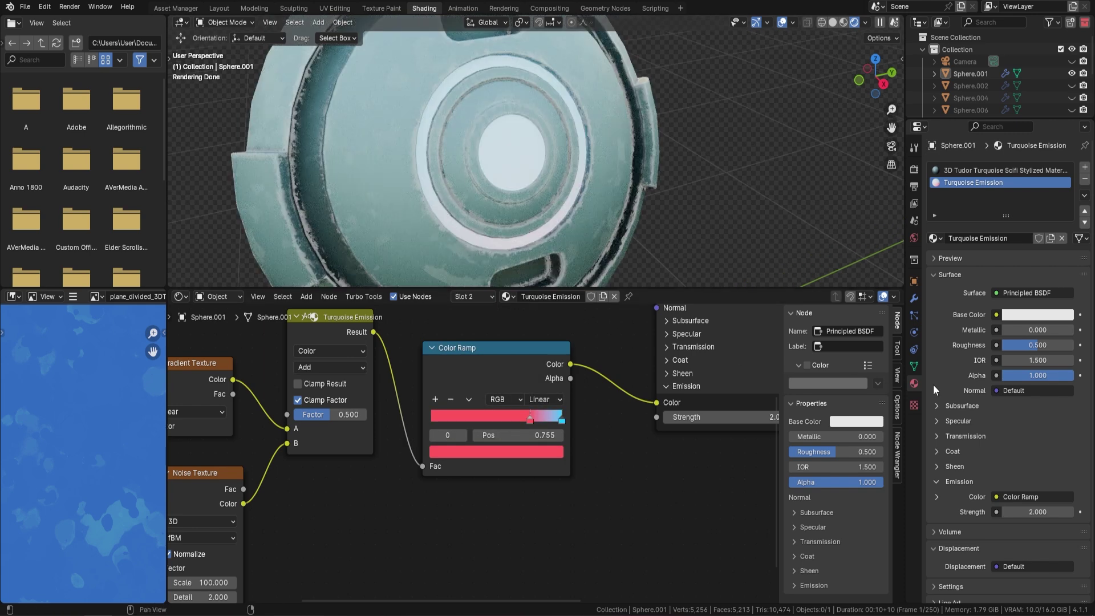
middle_drag(707, 454, 649, 470)
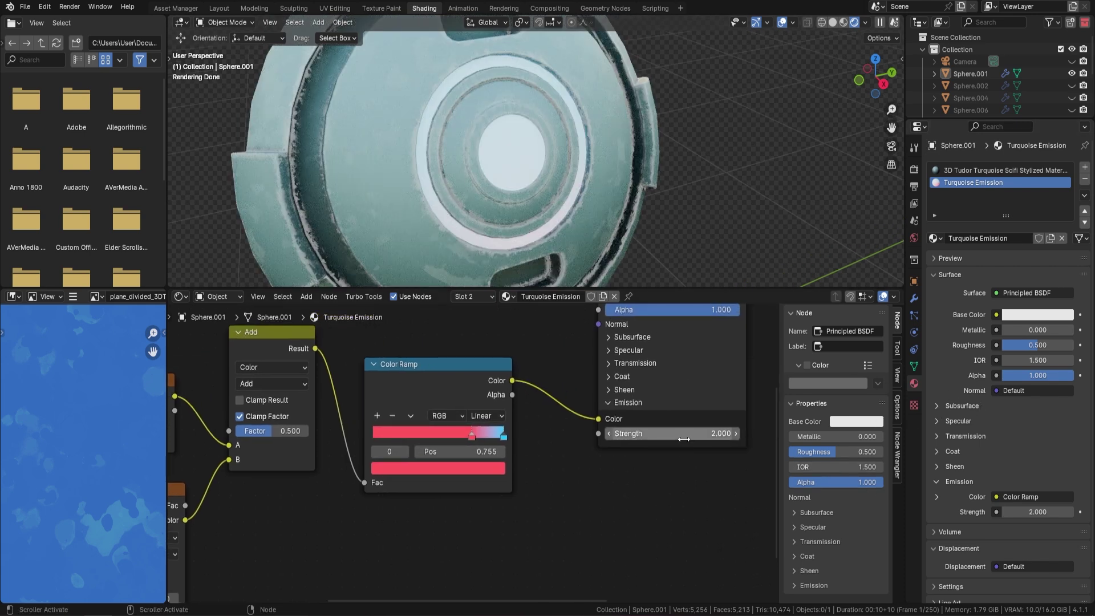
key(ctrl+z)
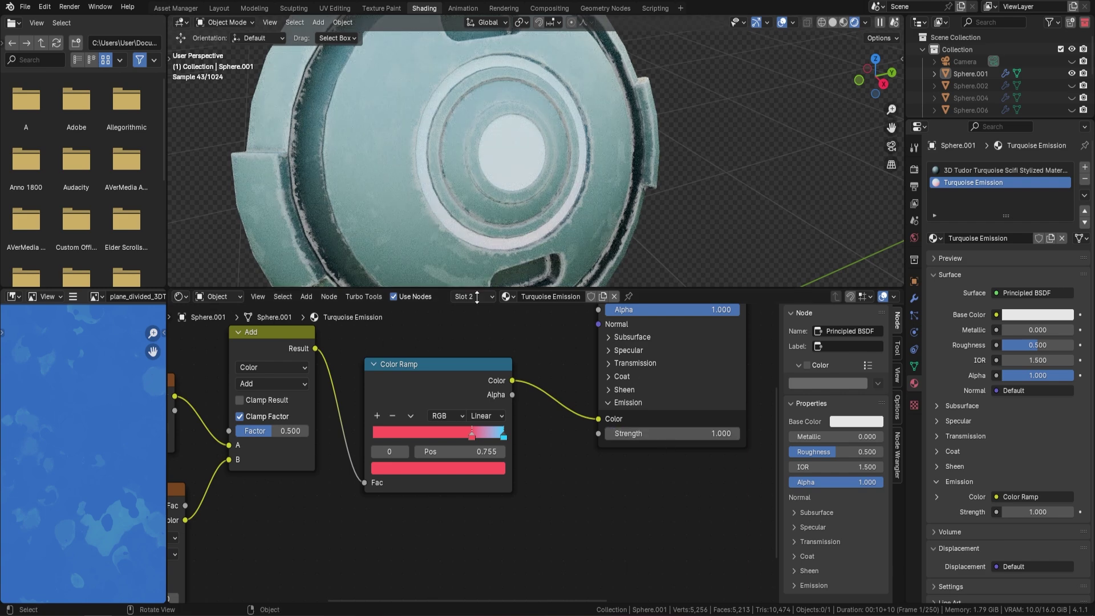
Slide the emission ramp's red stop to position 0.000 and zoom out the viewport
mouse_move(471, 435)
mouse_down()
mouse_move(371, 432)
mouse_move(489, 432)
mouse_up()
scroll(521, 190, down, 5)
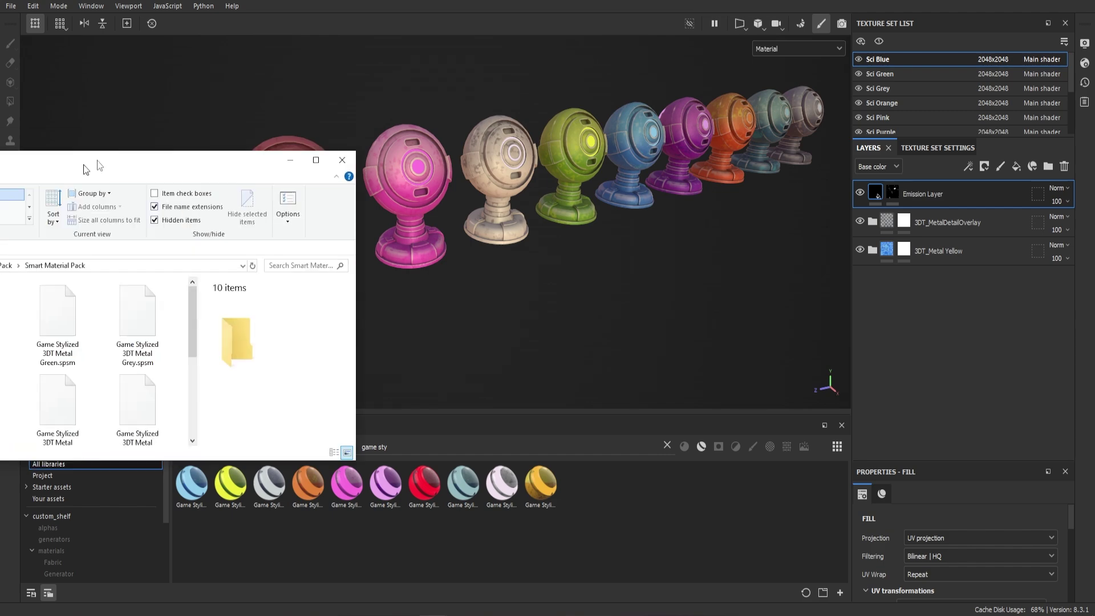
Maximize the Smart Material Pack window and select all ten .spsm files from Blue to Yellow
click(690, 80)
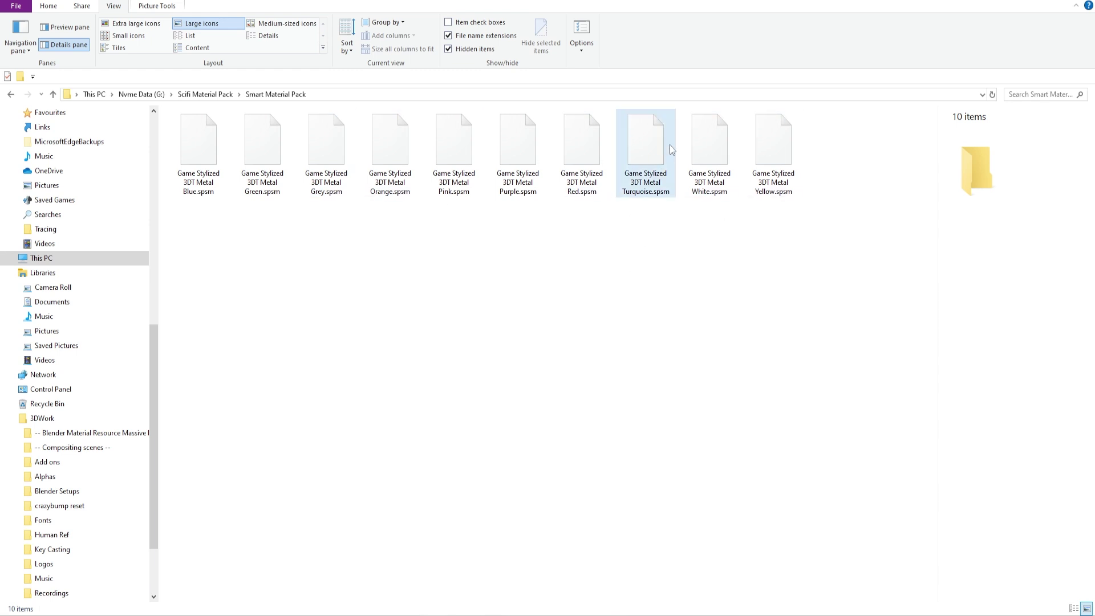
click(216, 160)
shift+click(792, 147)
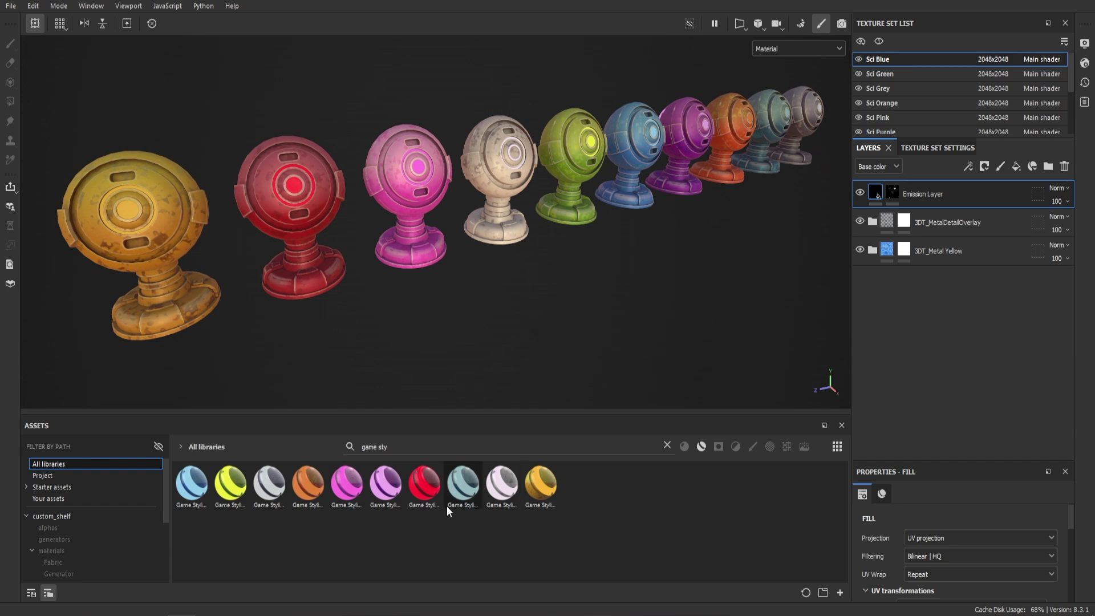
Orbit and zoom the view over the row of models and scroll the Texture Set List toward Sci Yellow
mouse_move(447, 509)
alt+drag(717, 329, 682, 217)
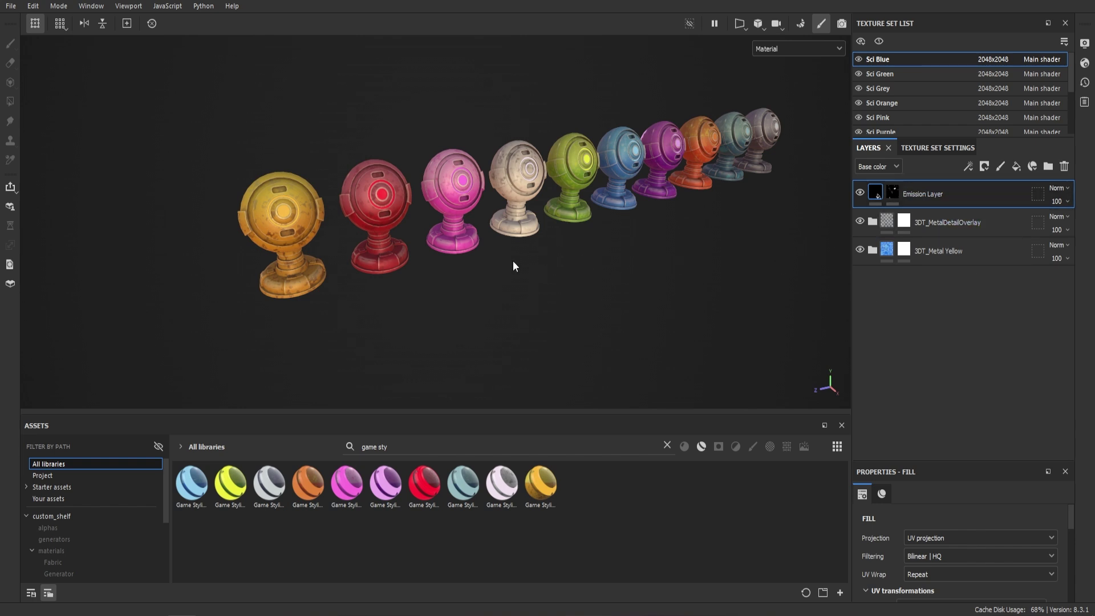
scroll(449, 276, up, 6)
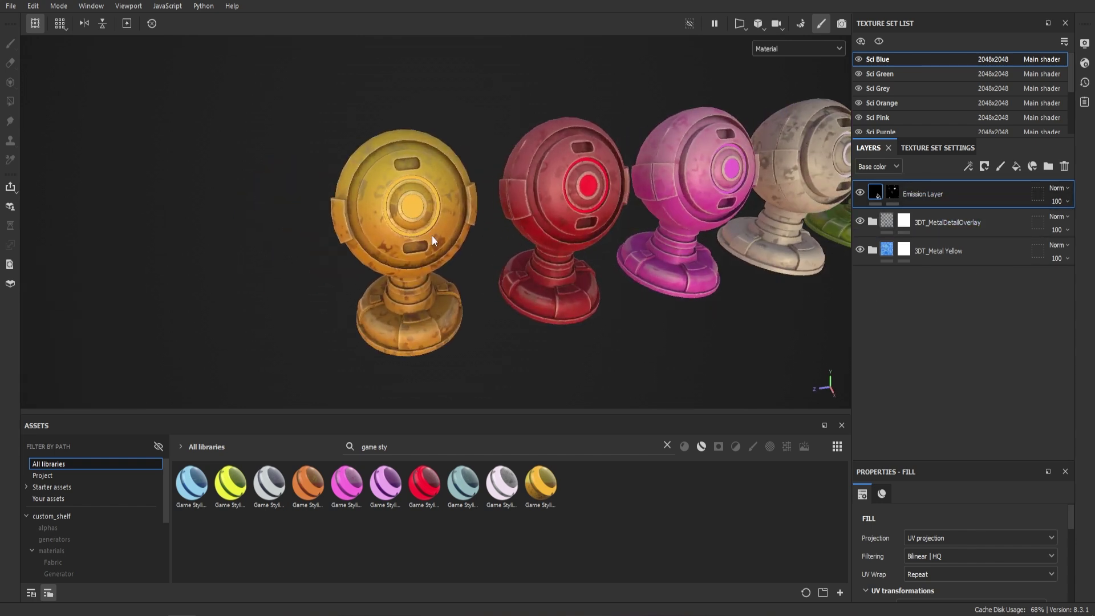
alt+drag(432, 240, 472, 237)
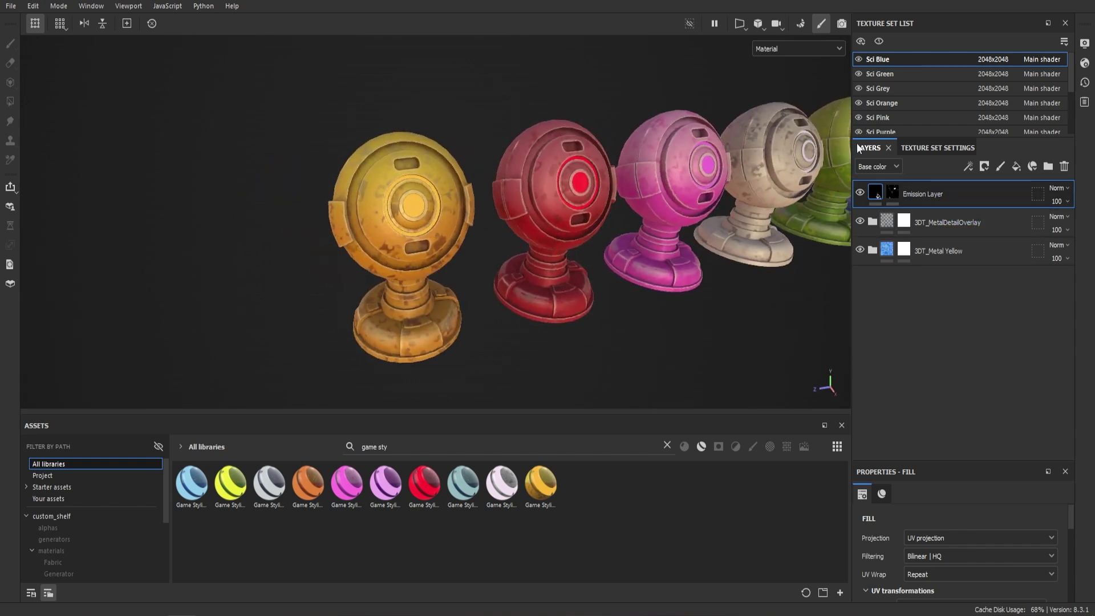
scroll(932, 92, down, 3)
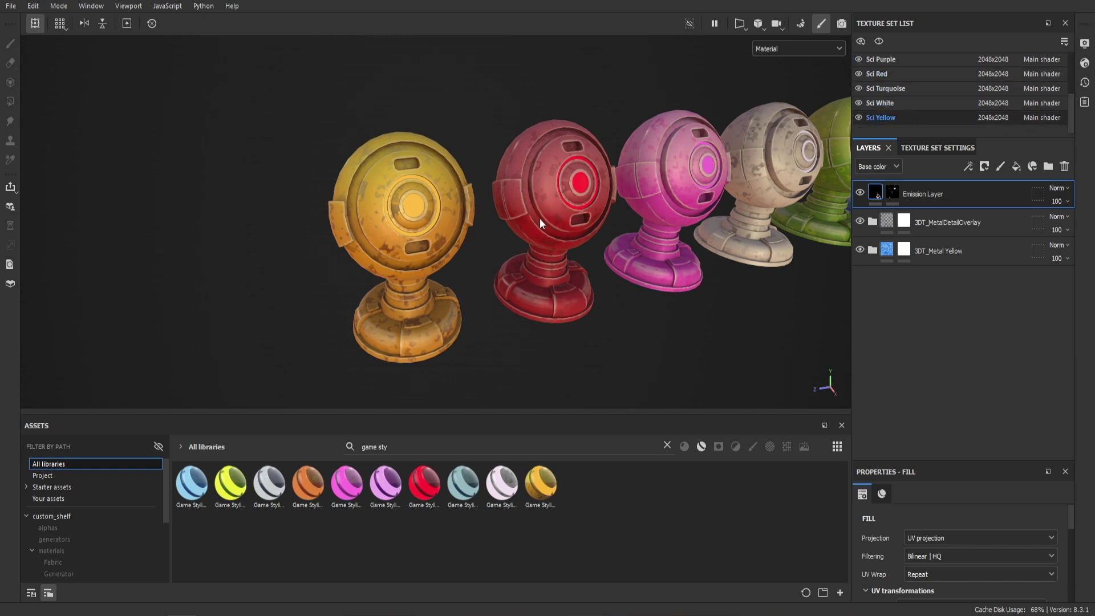
Open Sci Yellow's layers and delete its three existing top-level layers
click(904, 118)
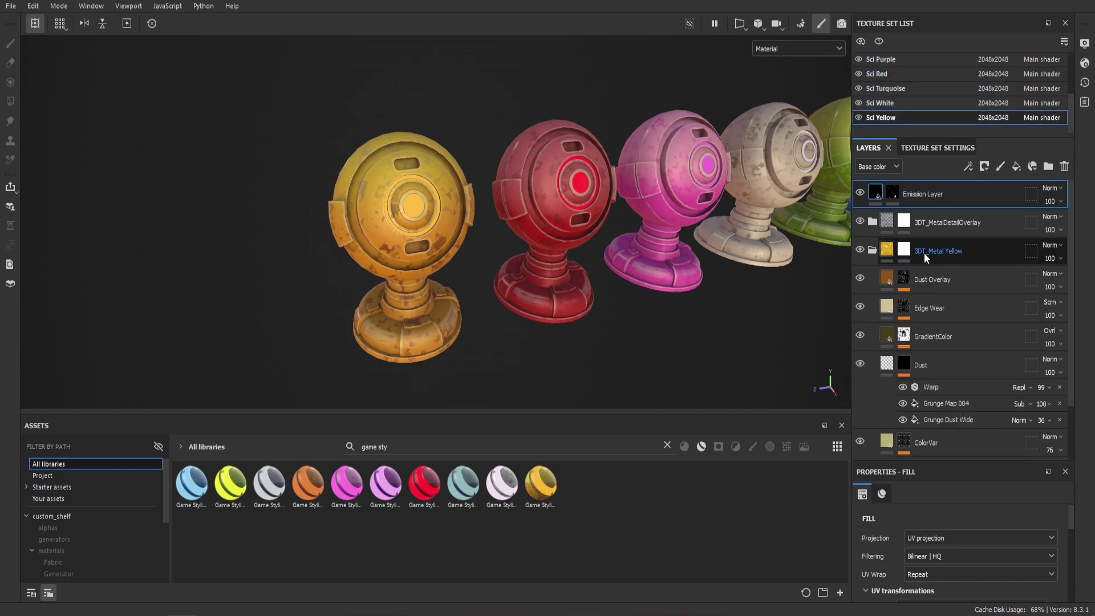
click(872, 251)
click(962, 192)
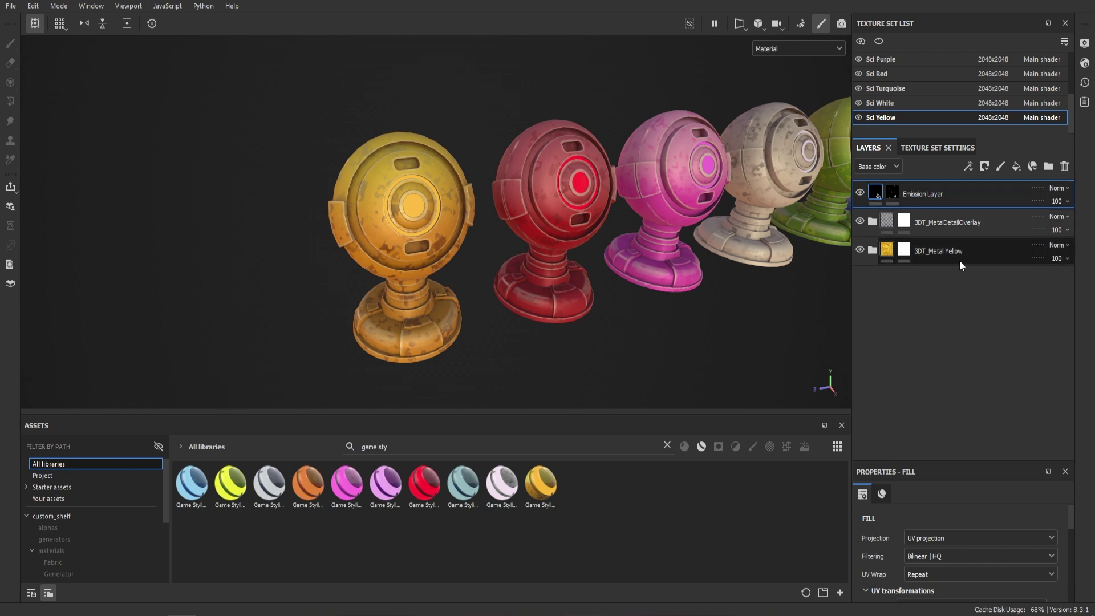
shift+click(960, 261)
key(Delete)
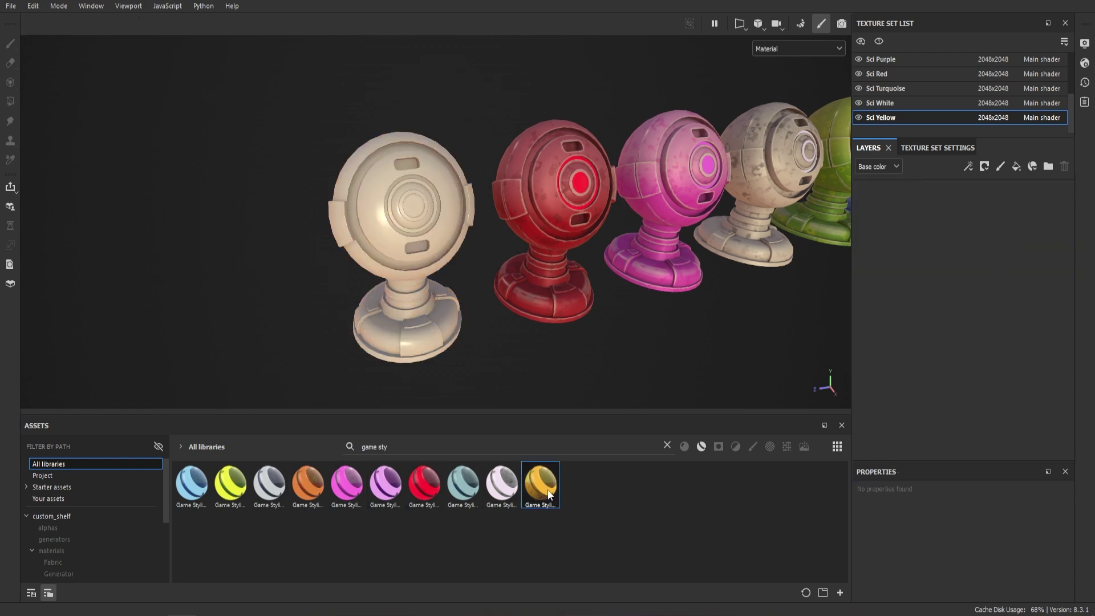
Apply the Game Stylized 3DT Metal Yellow smart material to the yellow model and expand its folder
drag(545, 484, 930, 265)
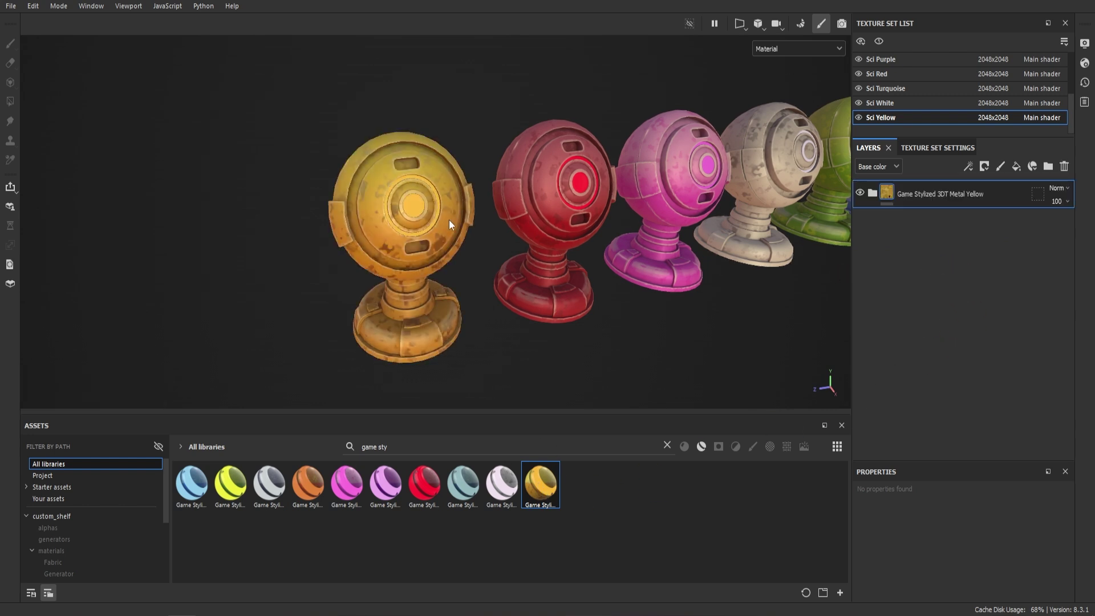
scroll(425, 235, up, 4)
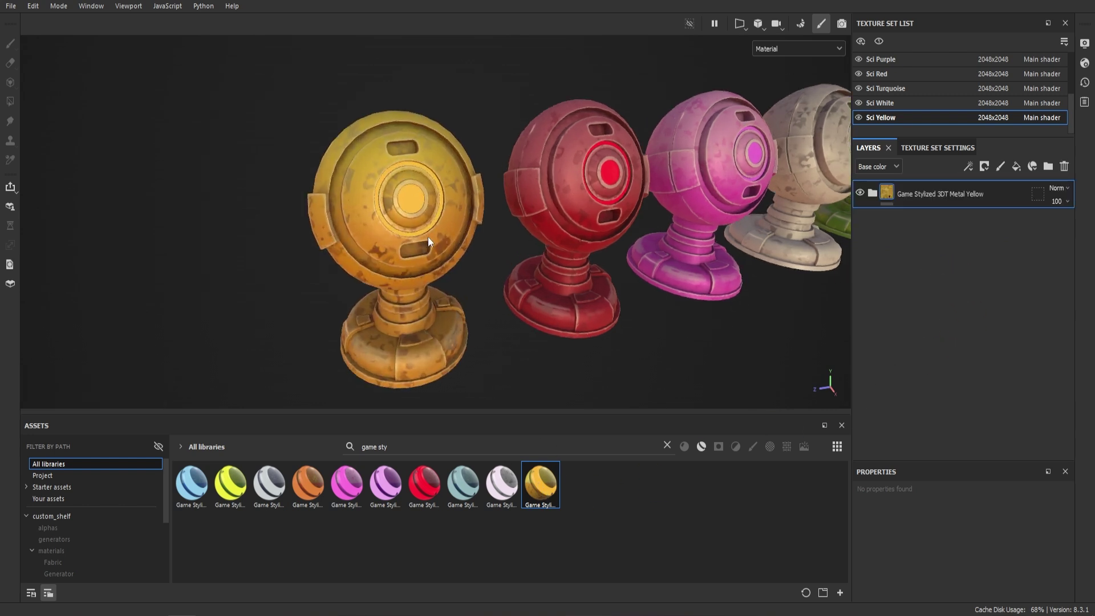
click(872, 192)
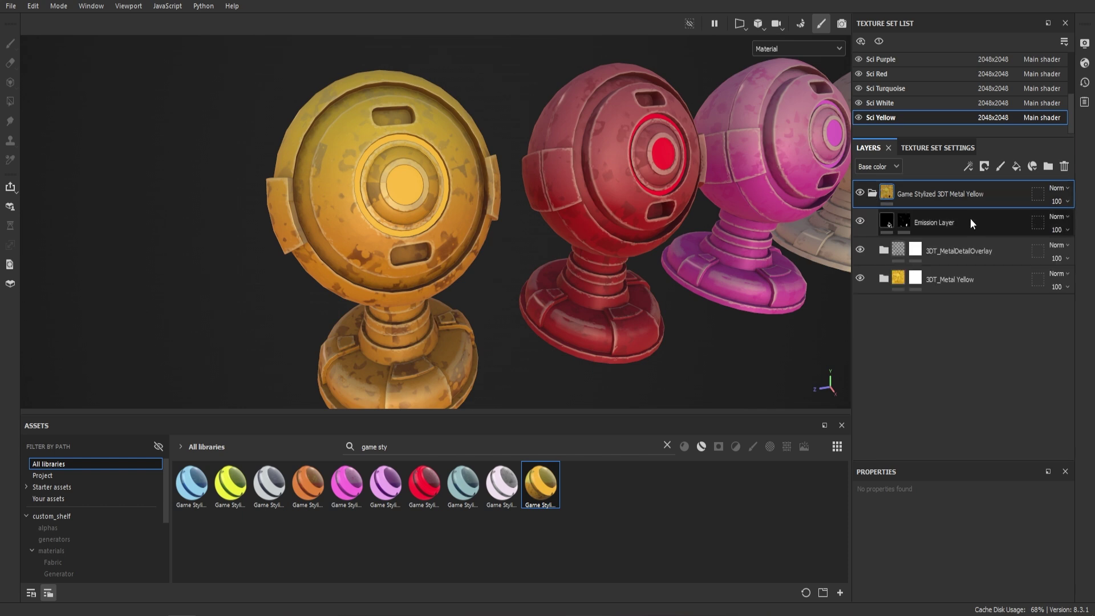
Clear the Emission Layer's mask so nothing glows
click(903, 221)
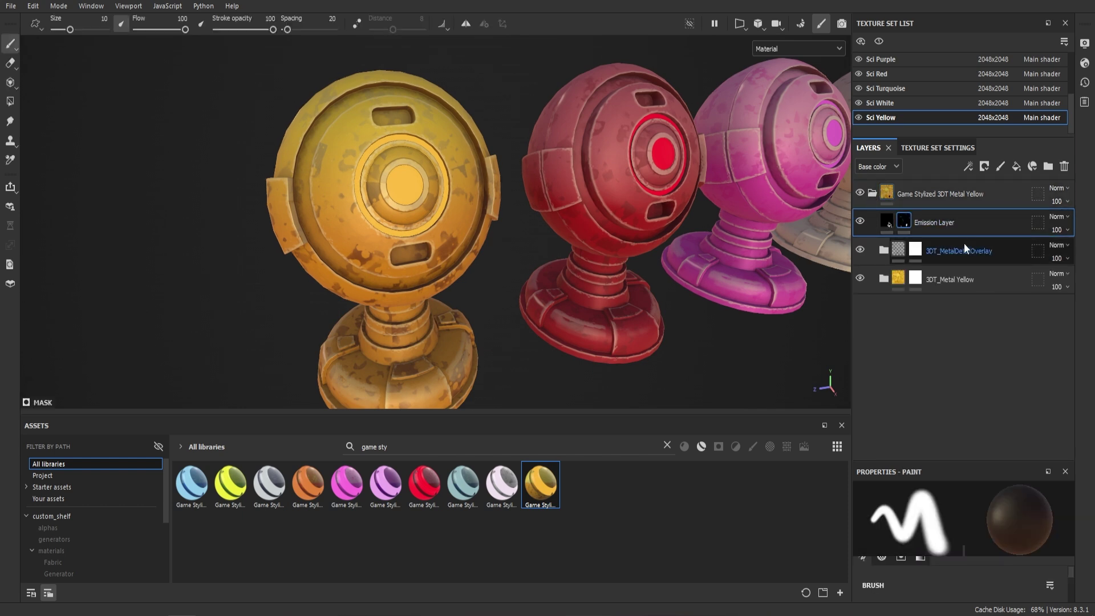
right_click(907, 219)
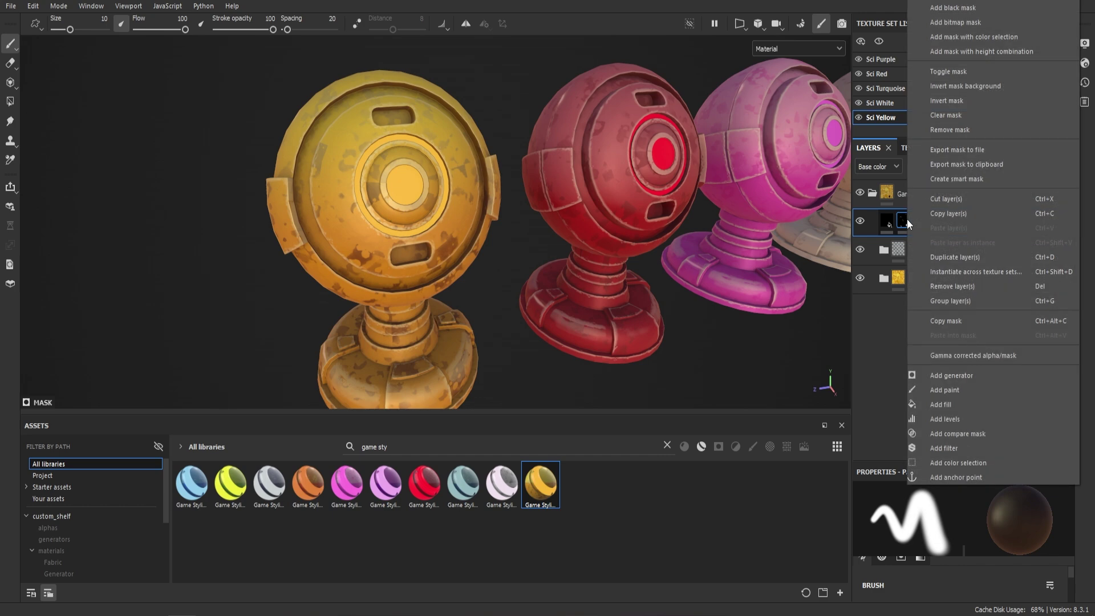
click(973, 117)
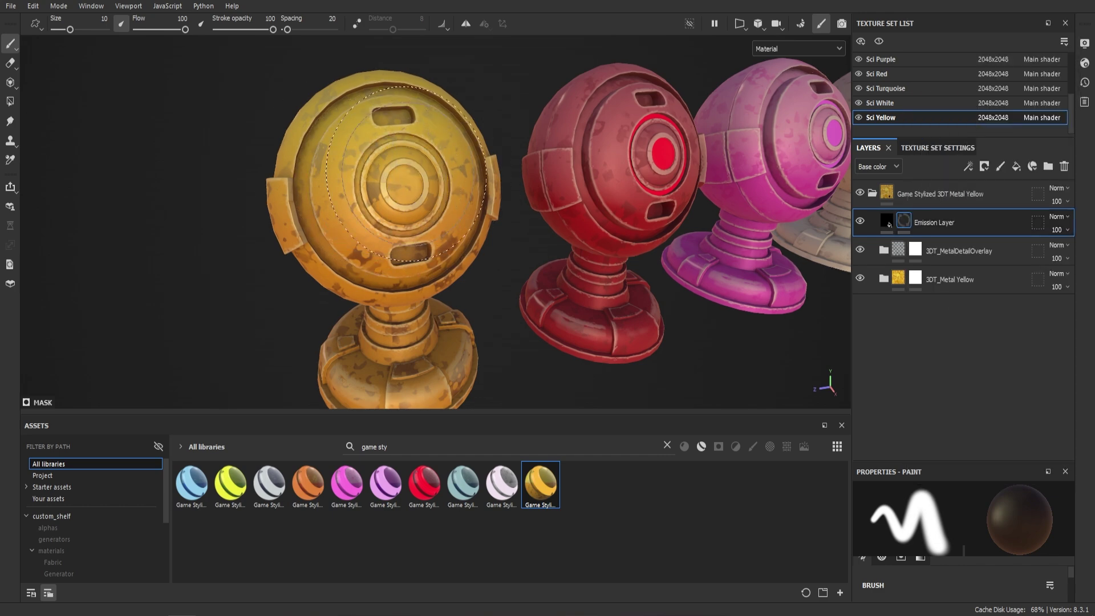
Polygon-fill the central disc into the emission mask, then return to brush painting
scroll(377, 185, up, 5)
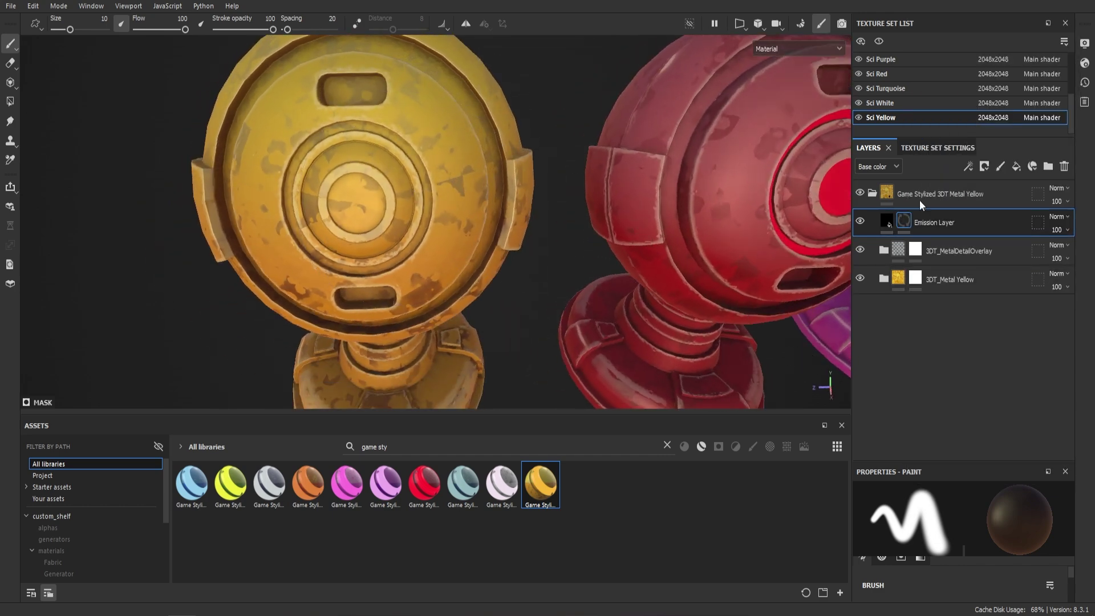
scroll(387, 195, up, 2)
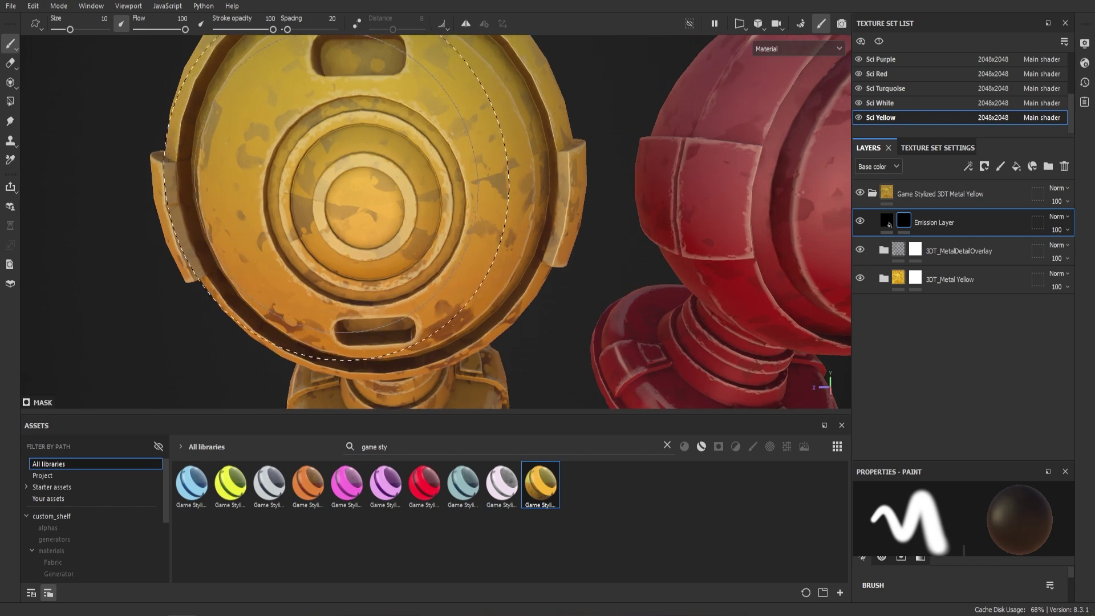
click(10, 100)
scroll(371, 164, up, 3)
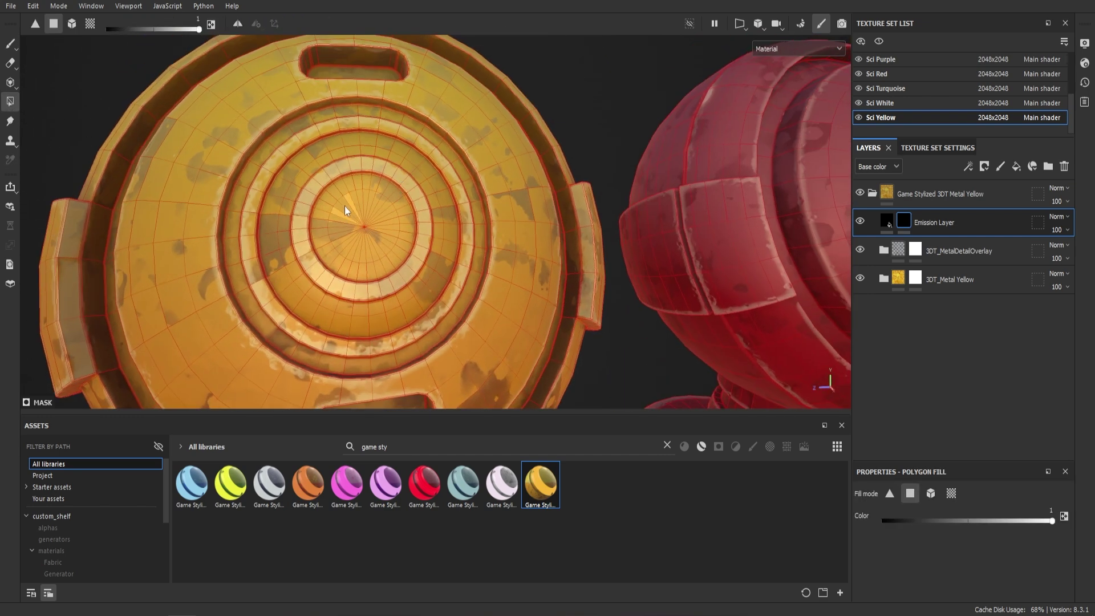
drag(364, 240, 402, 220)
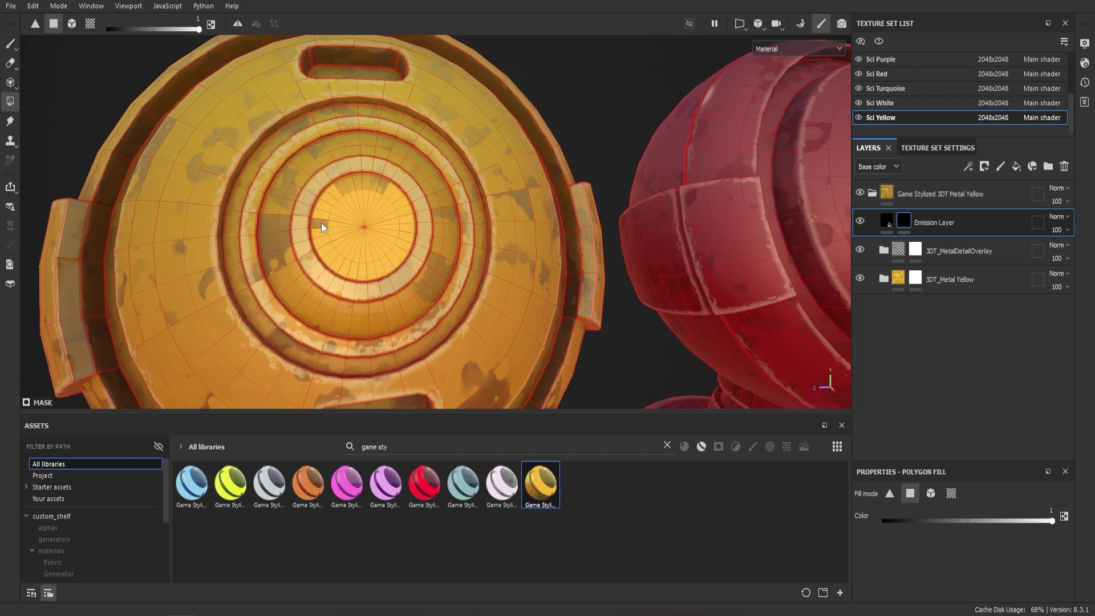
mouse_move(405, 208)
alt+mouse_down()
mouse_move(455, 188)
mouse_move(466, 199)
mouse_move(475, 170)
mouse_move(402, 217)
mouse_move(399, 193)
alt+mouse_up()
key(1)
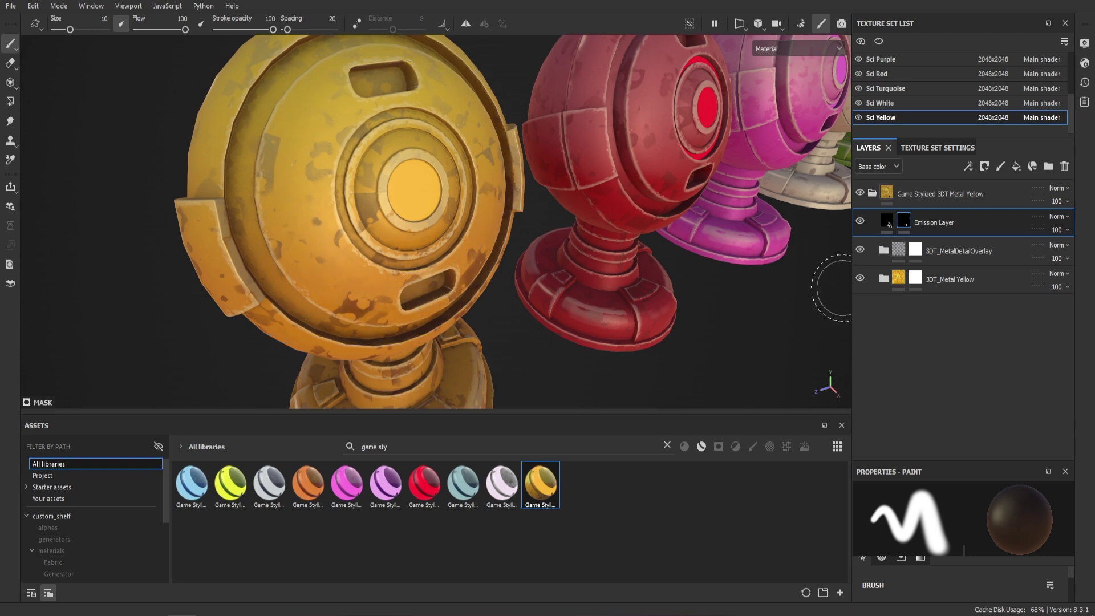
In 3DT_Metal Yellow, set GradientColor's 3d_linear_gradient to Balance 0.48 and Contrast 0.98
click(883, 278)
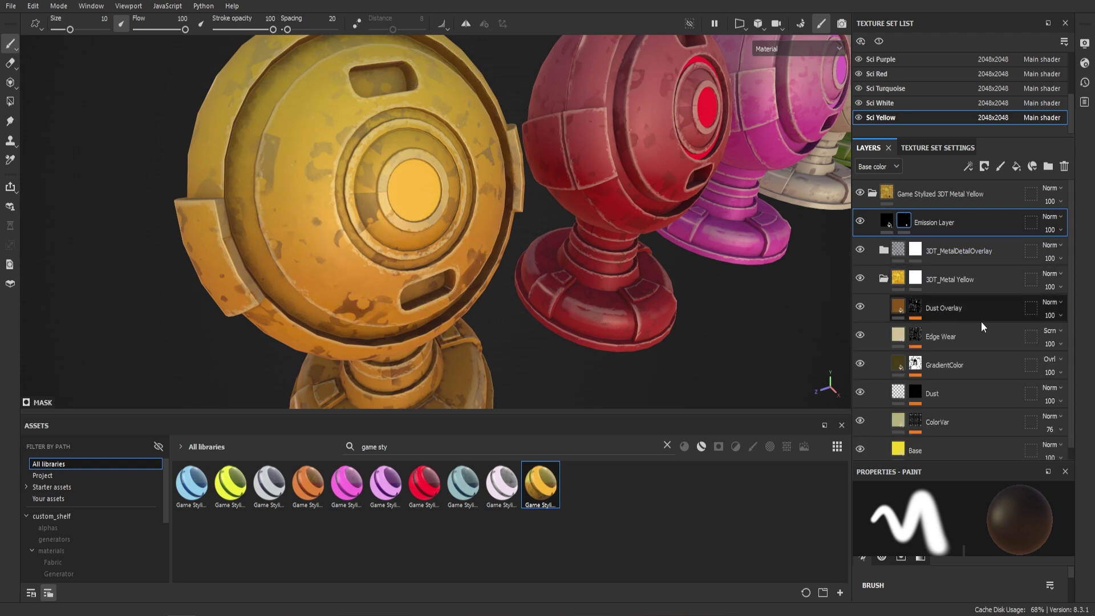
scroll(962, 330, down, 1)
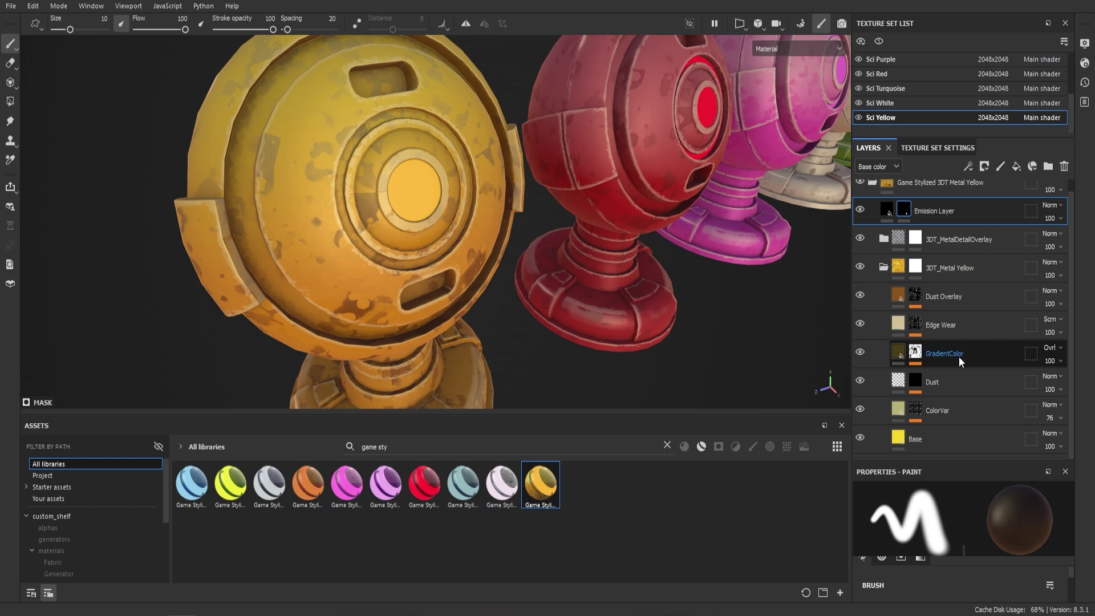
click(919, 355)
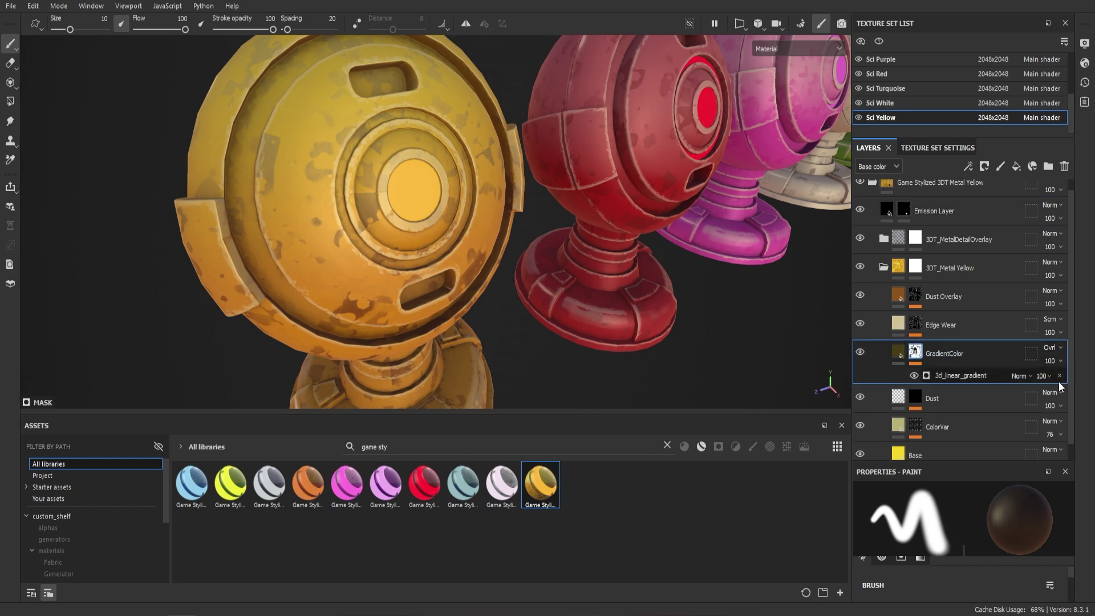
click(947, 373)
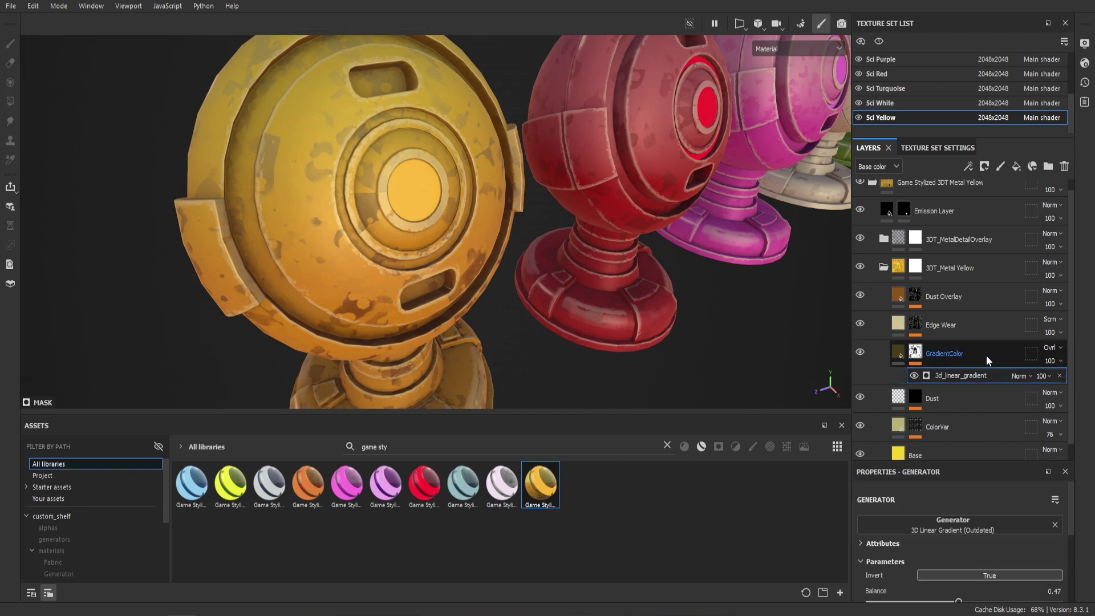
alt+drag(493, 261, 487, 238)
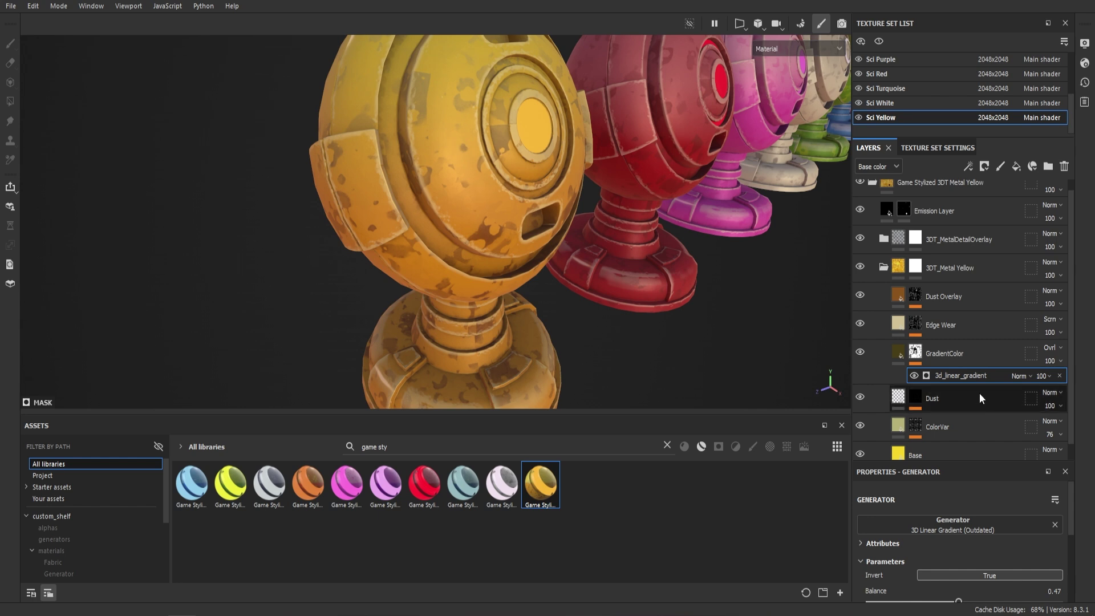
scroll(986, 553, down, 2)
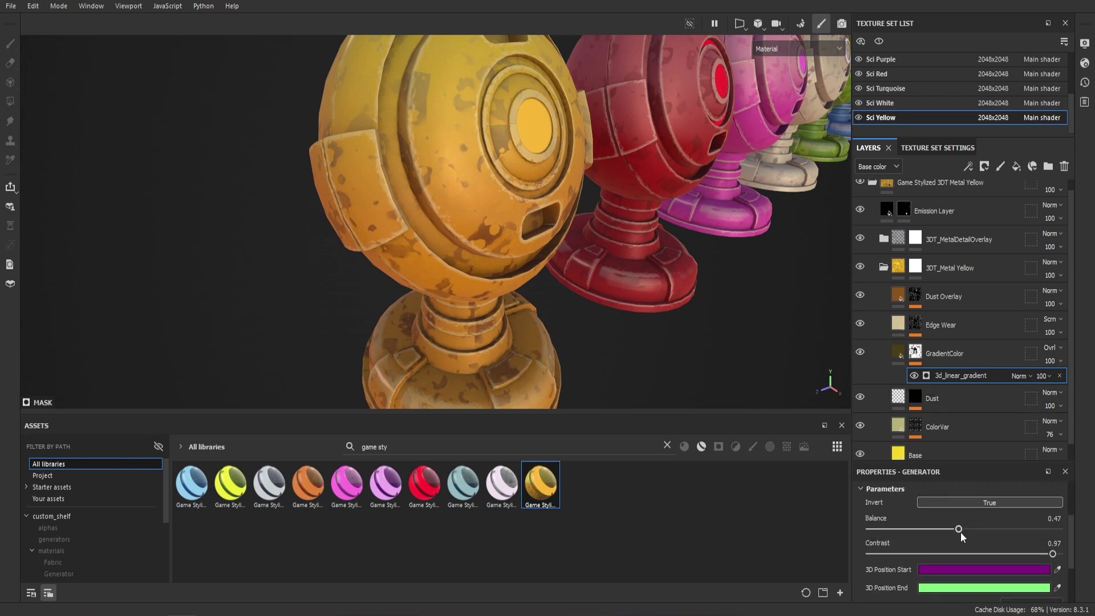
mouse_move(958, 530)
mouse_down()
mouse_move(915, 536)
mouse_move(960, 540)
mouse_up()
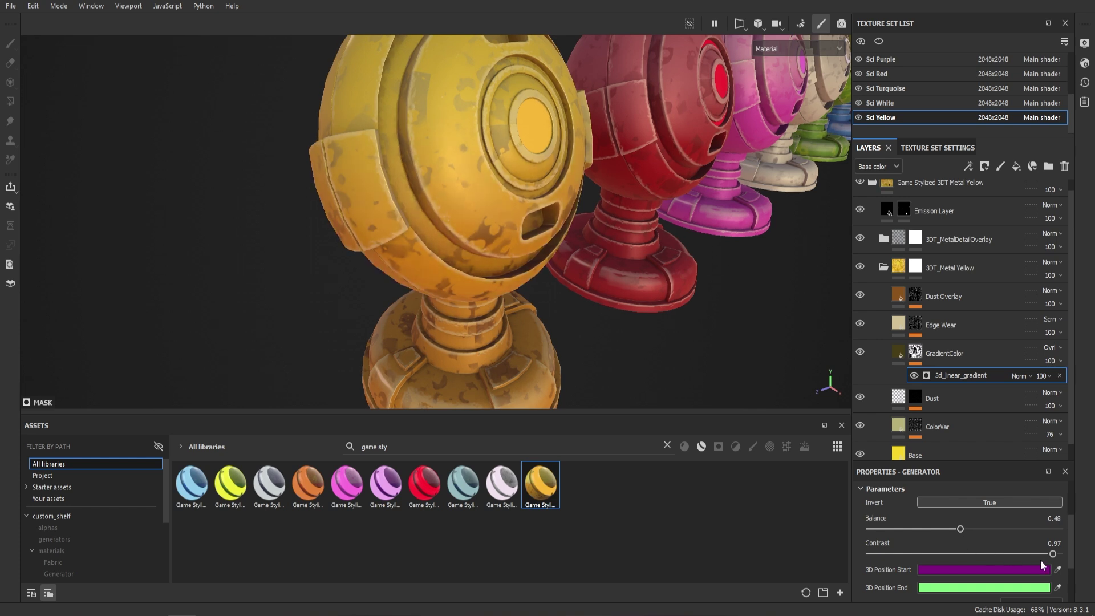
mouse_move(1052, 554)
mouse_down()
mouse_move(1023, 556)
mouse_move(1065, 558)
mouse_move(1055, 559)
mouse_up()
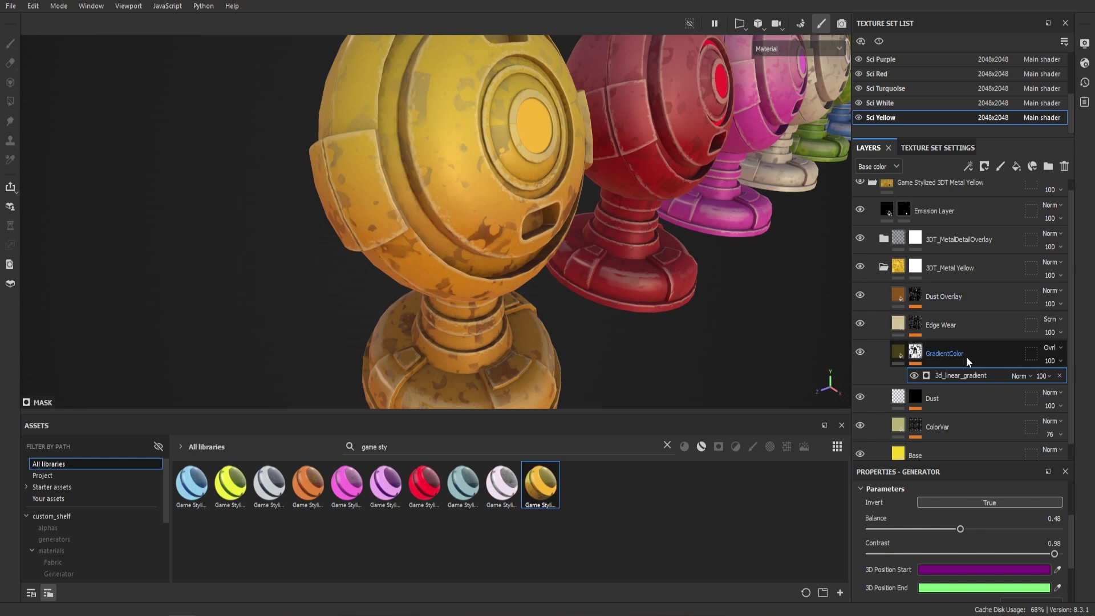
click(914, 324)
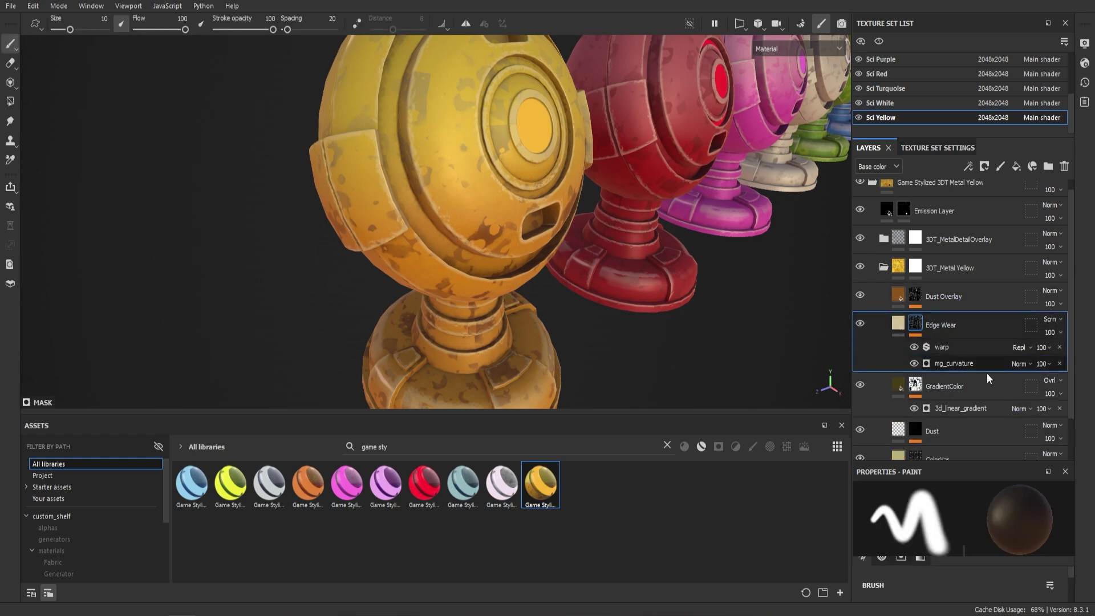
Strengthen the Edge Wear curvature balance and set the wear base colour to pure white FFFFFF
click(963, 363)
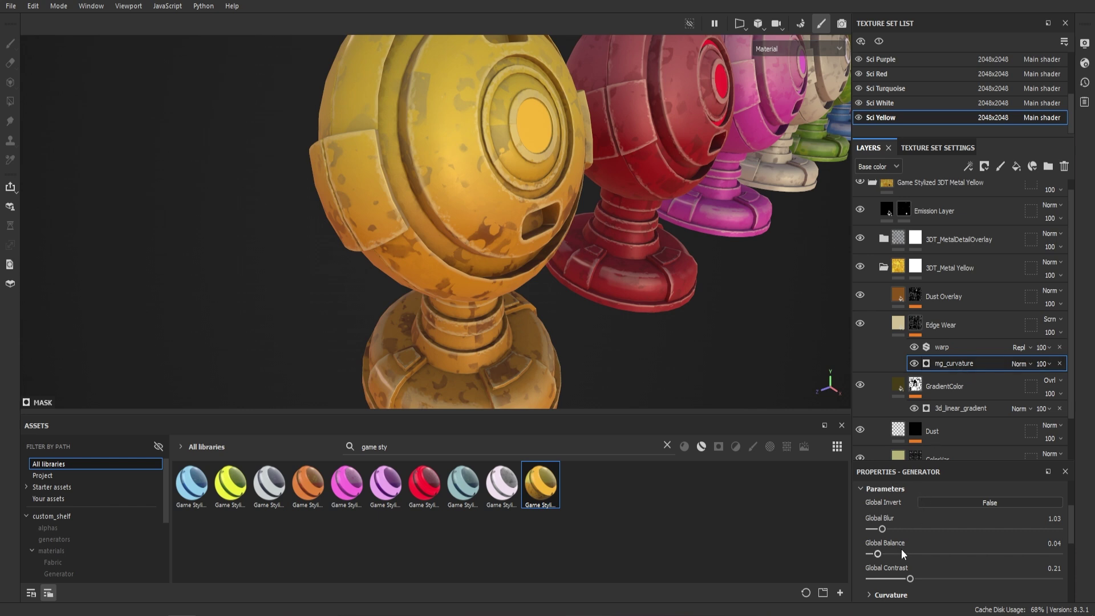
mouse_move(877, 553)
mouse_down()
mouse_move(918, 554)
mouse_move(887, 570)
mouse_move(908, 578)
mouse_move(875, 579)
mouse_move(988, 587)
mouse_up()
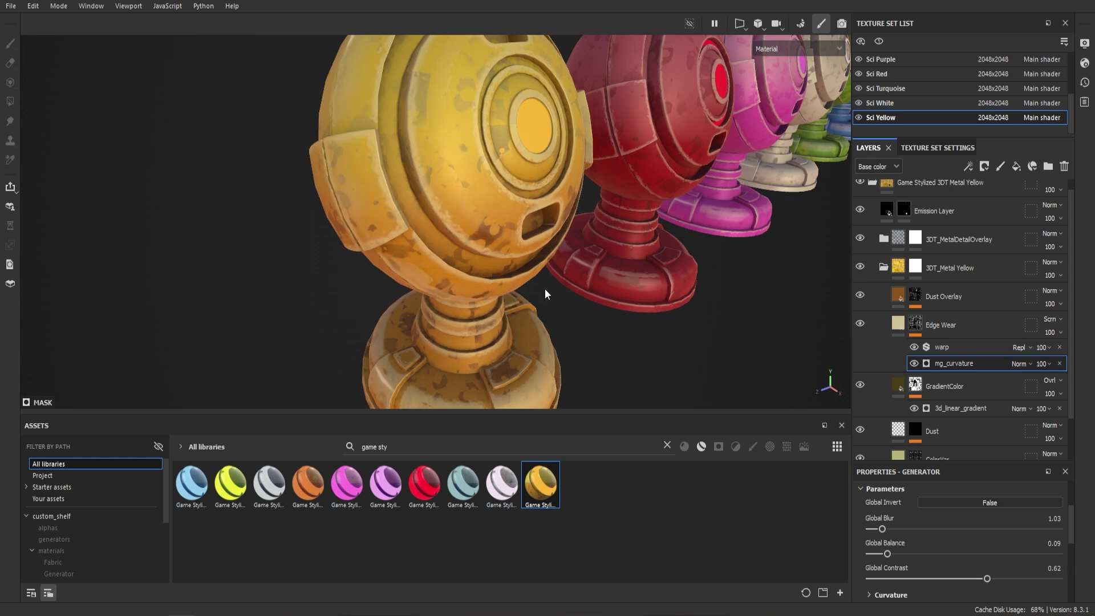
click(898, 325)
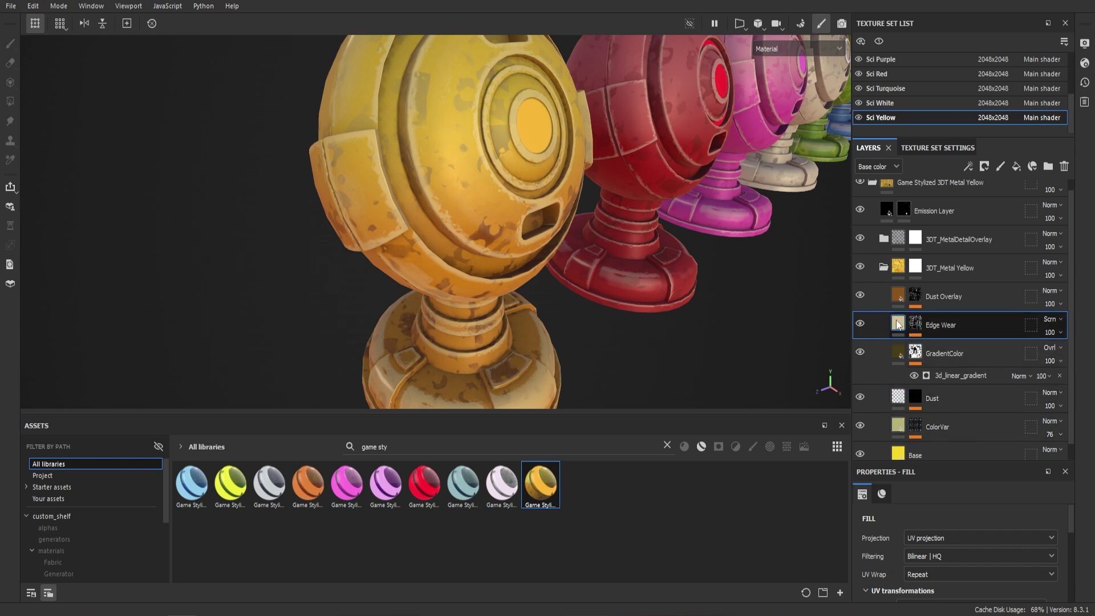
scroll(957, 547, down, 10)
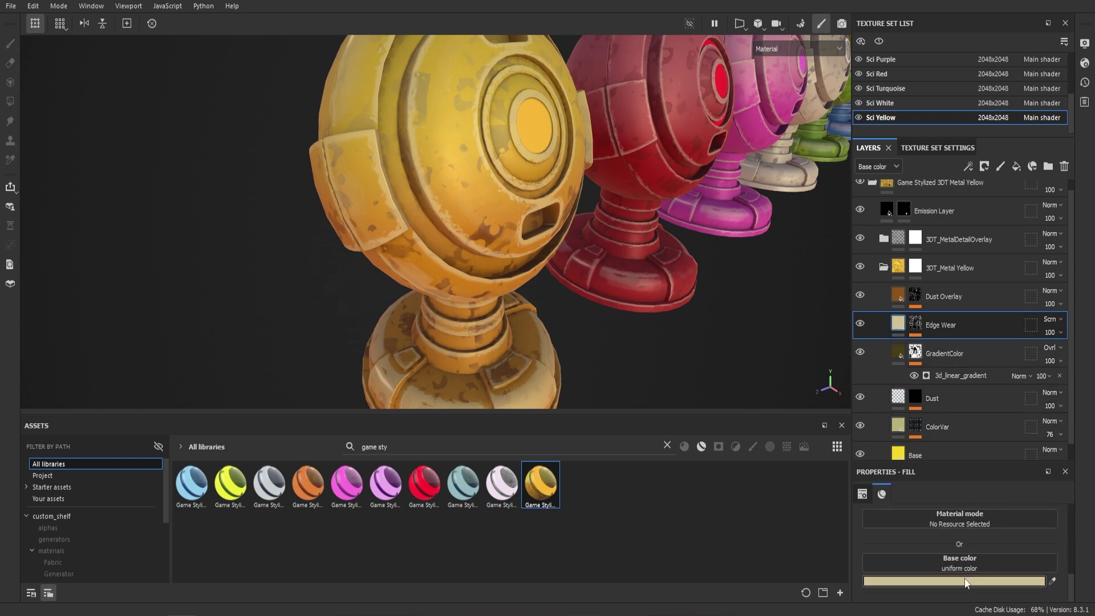
click(966, 582)
drag(848, 440, 781, 415)
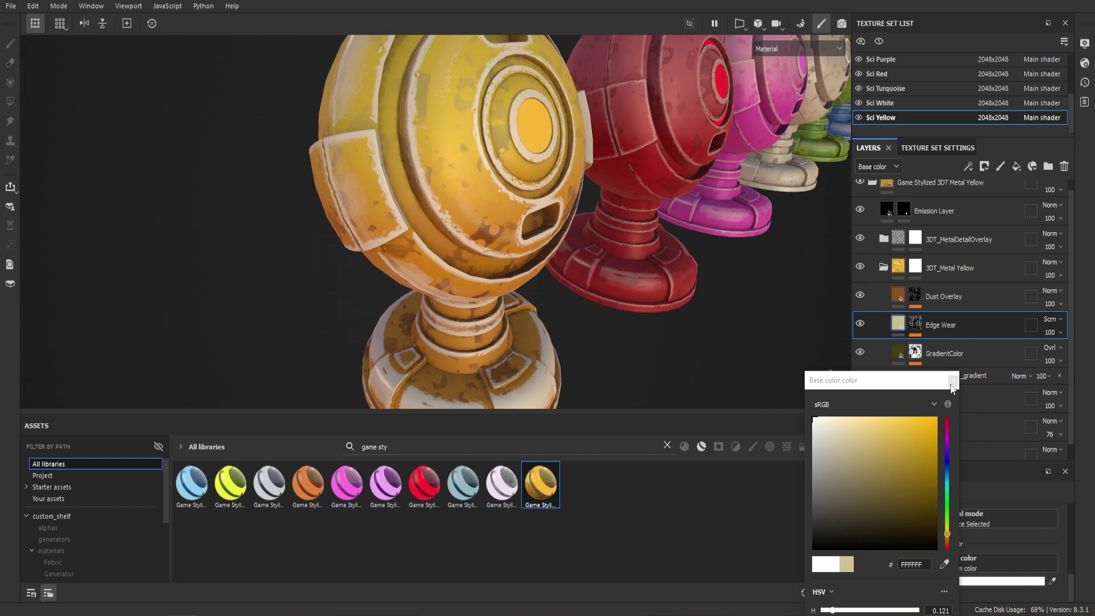
click(951, 380)
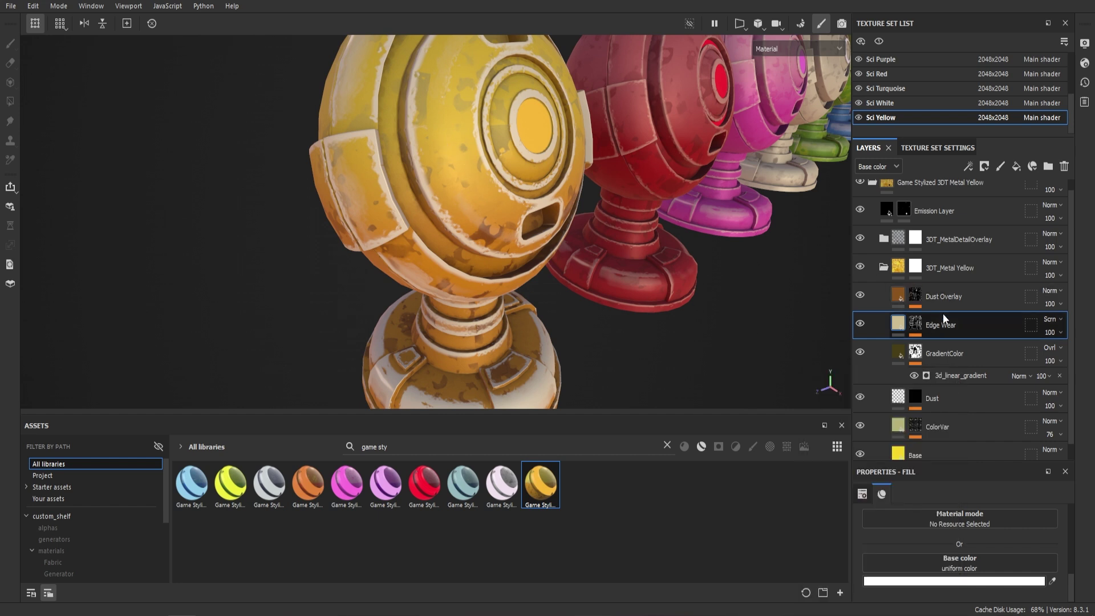
Raise the Edge Wear mask's Warp filter Intensity to about 0.497
click(915, 324)
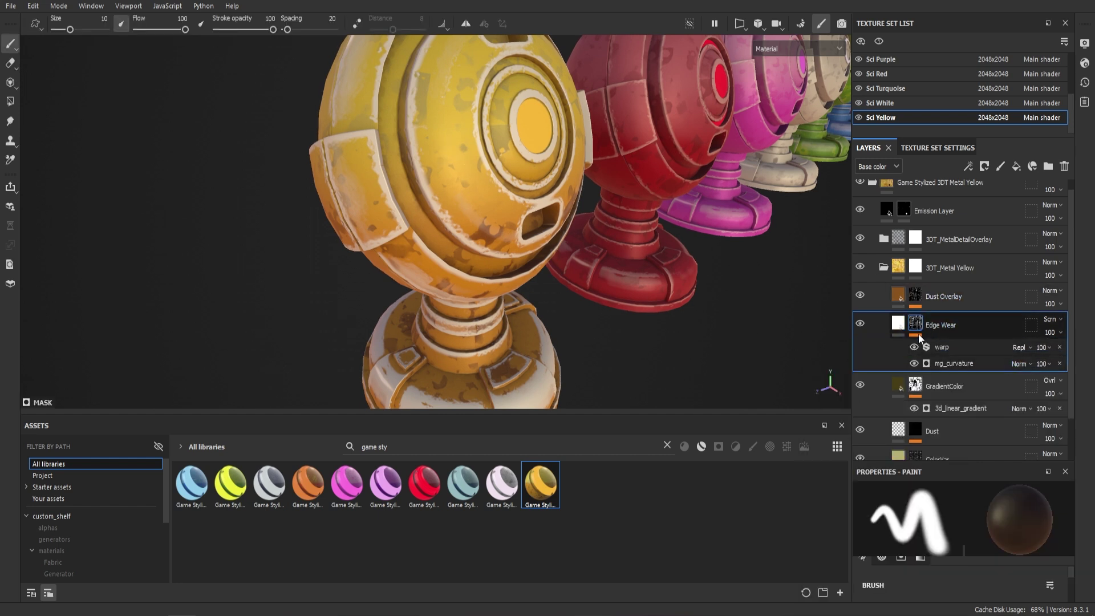
click(944, 346)
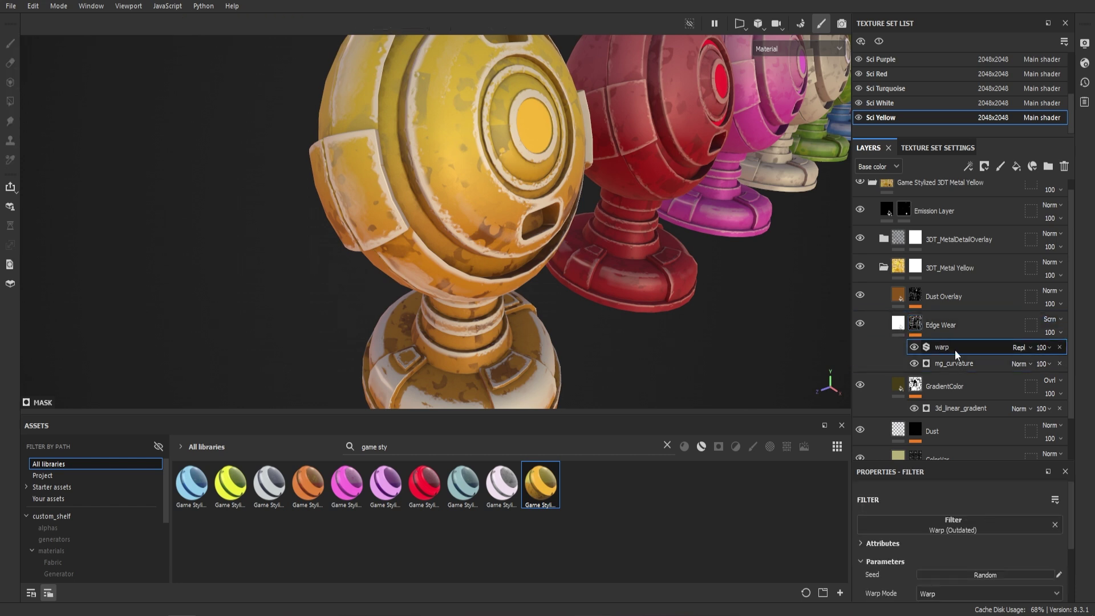
scroll(967, 504, down, 3)
mouse_move(961, 535)
mouse_down()
mouse_move(872, 535)
mouse_move(1015, 533)
mouse_move(963, 533)
mouse_up()
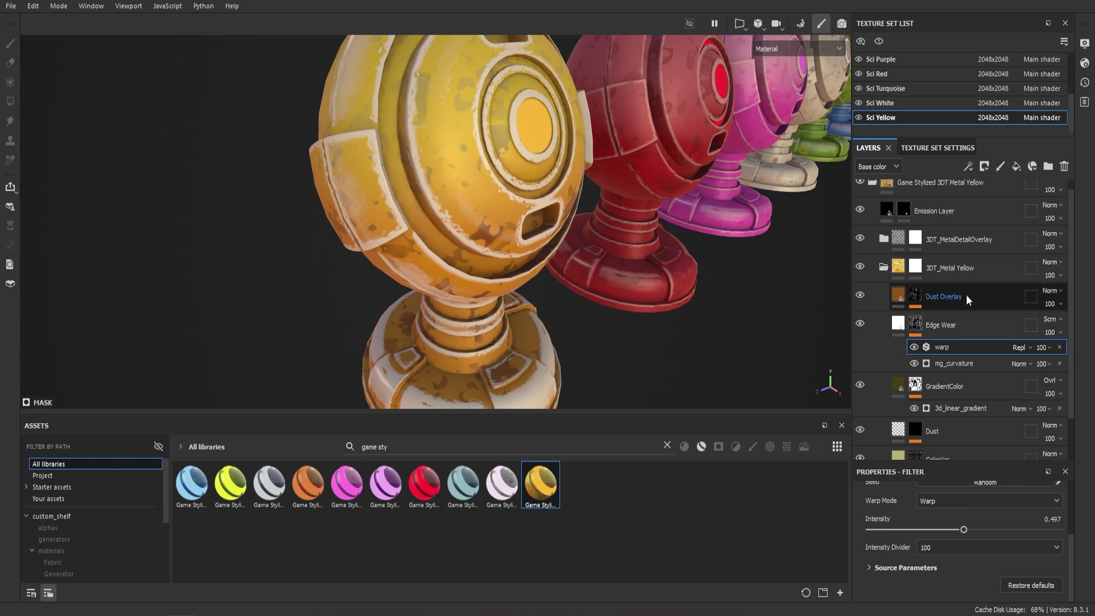
click(915, 294)
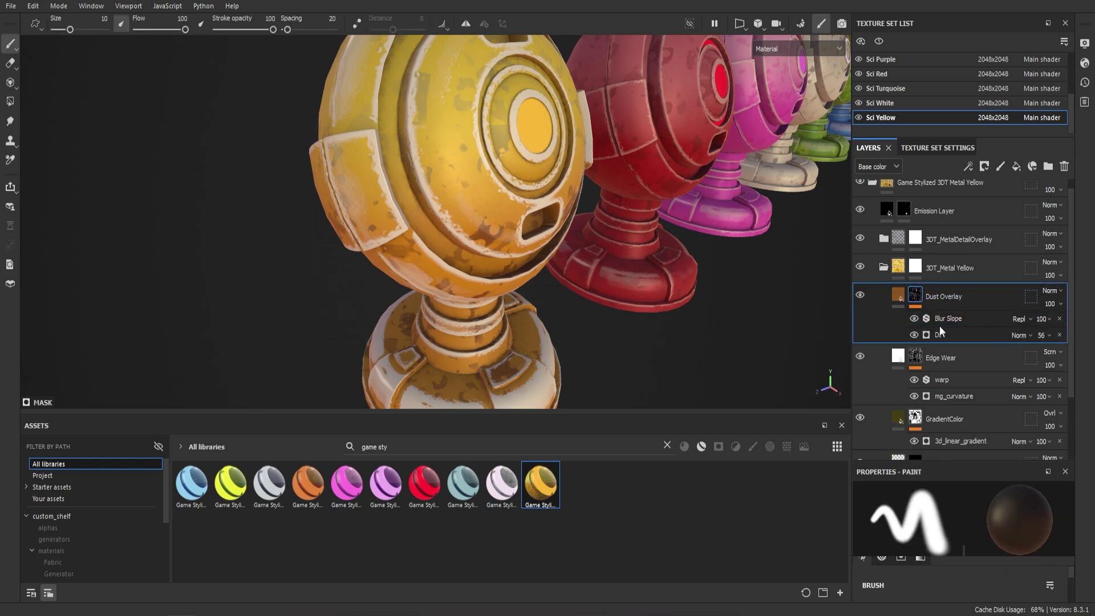
Raise Dust Overlay's Dirt Level to 0.61 and Dirt Contrast to 0.84, then orbit to inspect the grime
click(950, 337)
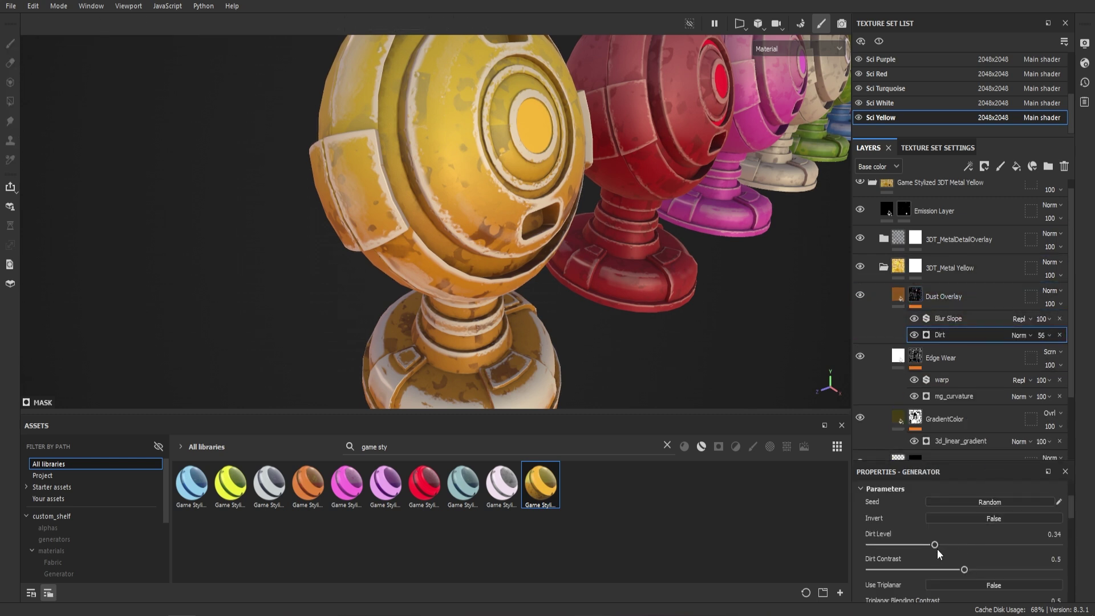
drag(947, 546, 1028, 569)
scroll(422, 197, up, 2)
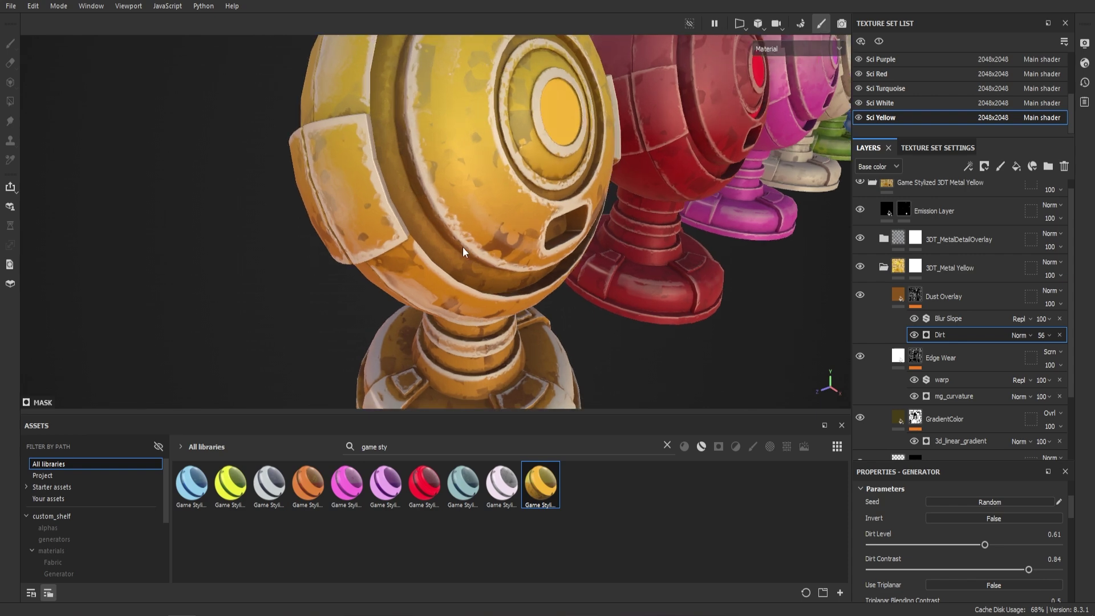
alt+drag(471, 130, 573, 188)
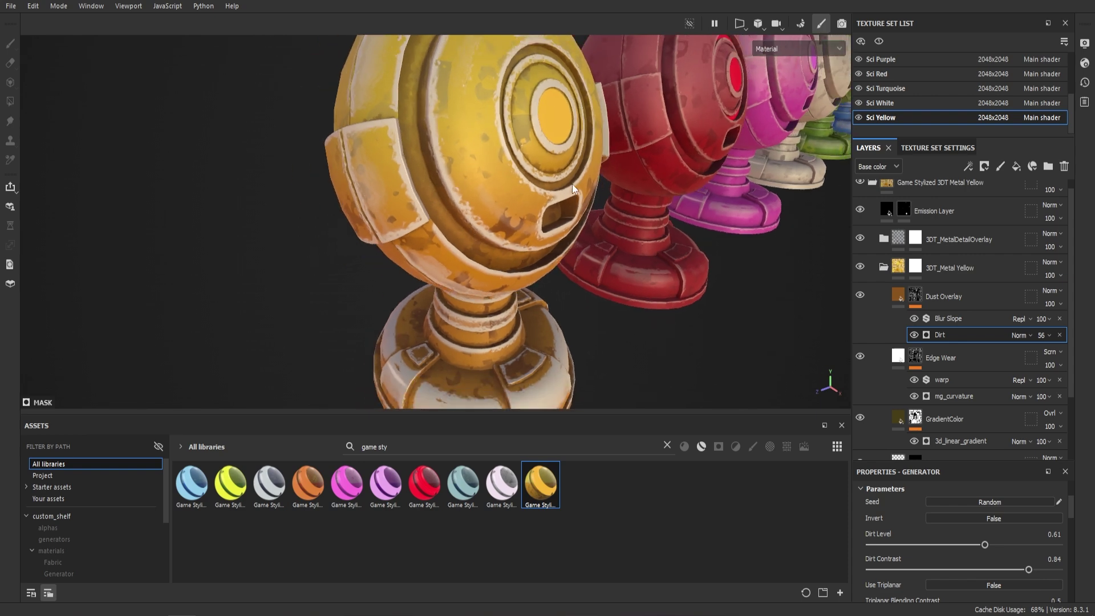
alt+drag(616, 280, 596, 167)
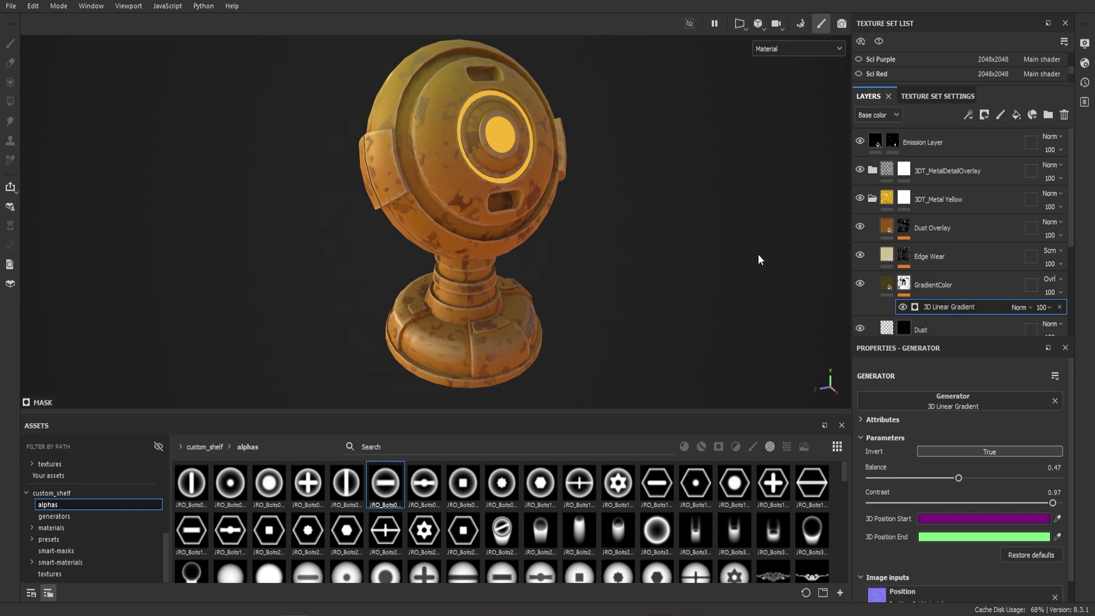
Collapse 3DT_Metal Yellow, expand 3DT_MetalDetailOverlay to its Bump detail layers, and tilt the head into view
click(872, 197)
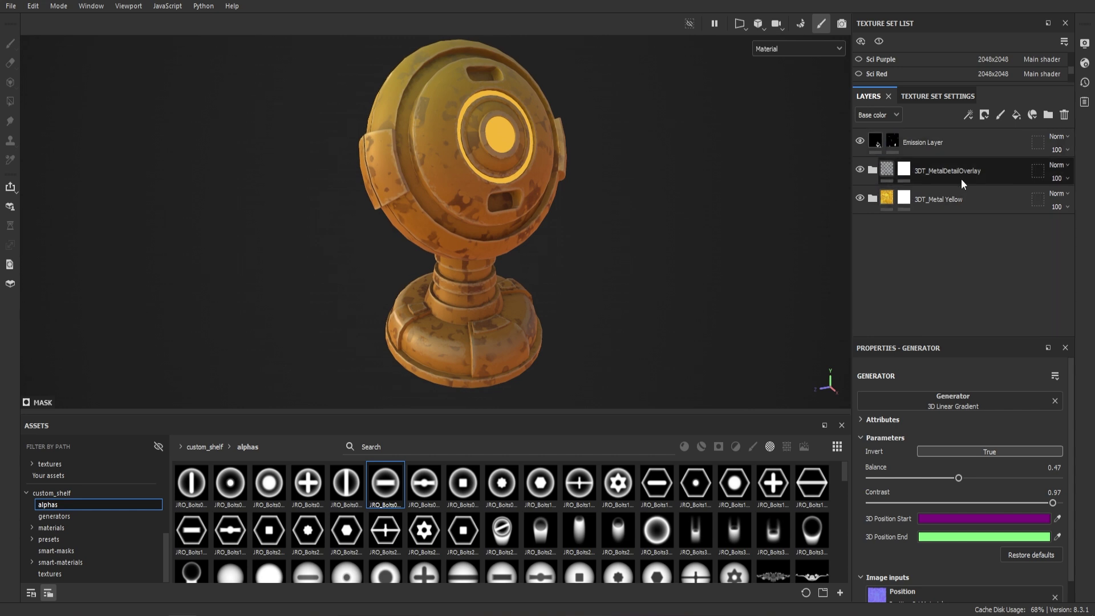
click(871, 170)
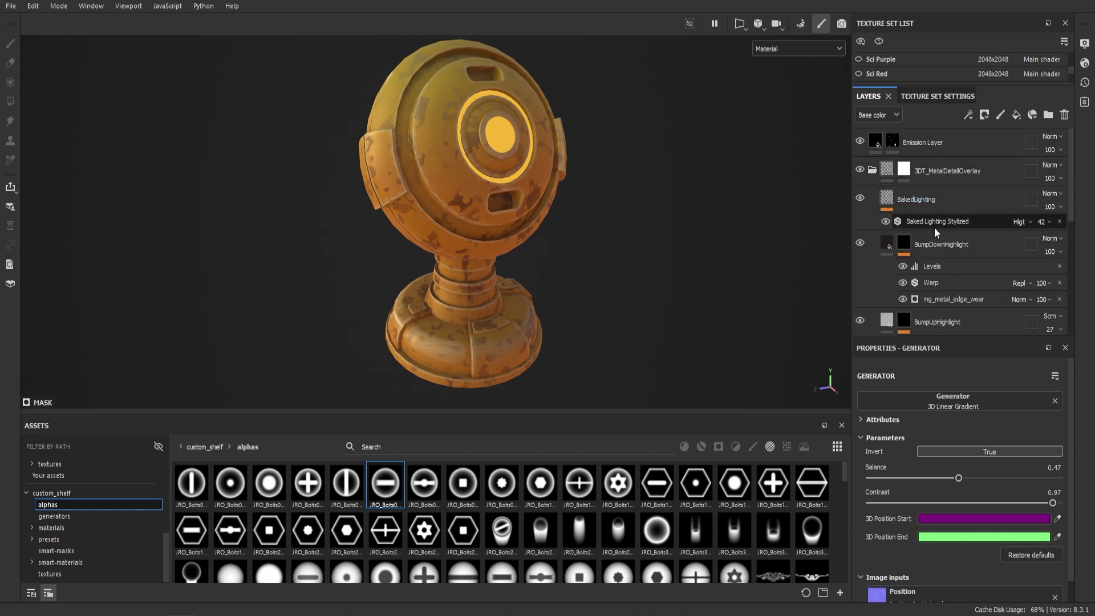
scroll(935, 239, down, 5)
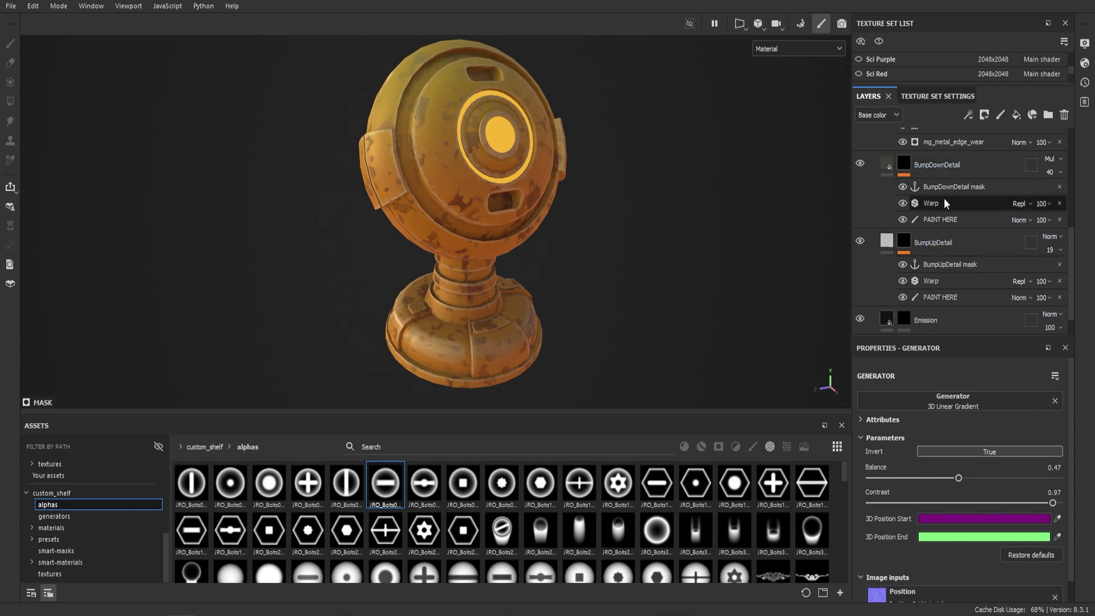
scroll(444, 145, up, 5)
alt+drag(443, 145, 449, 171)
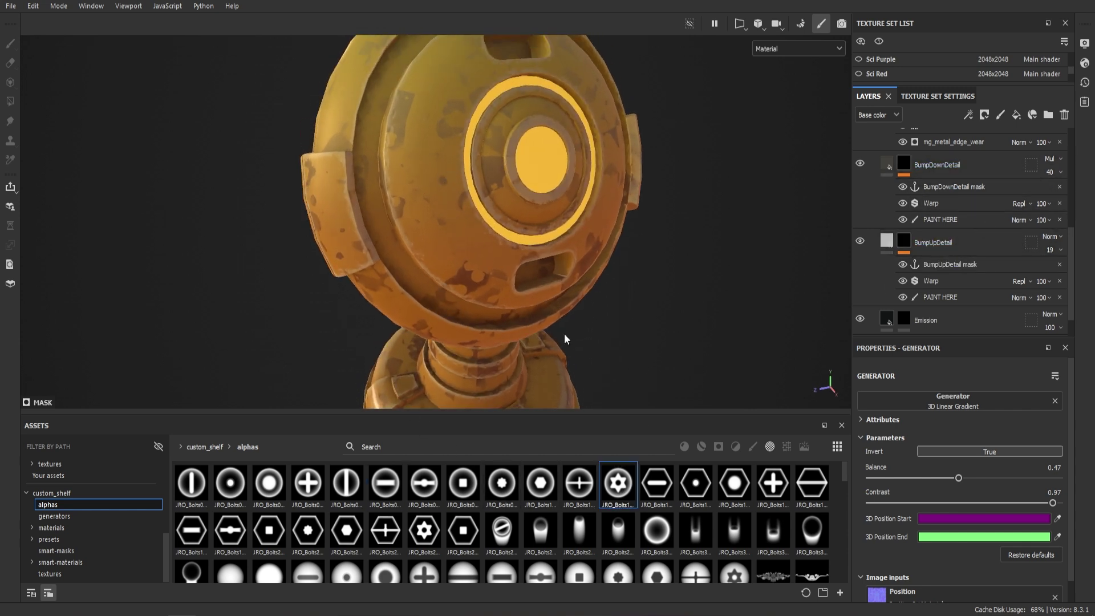
On BumpDownDetail's PAINT HERE layer, stamp a triangle and a JRO_Bolts12_in star bolt beside the ring
click(951, 220)
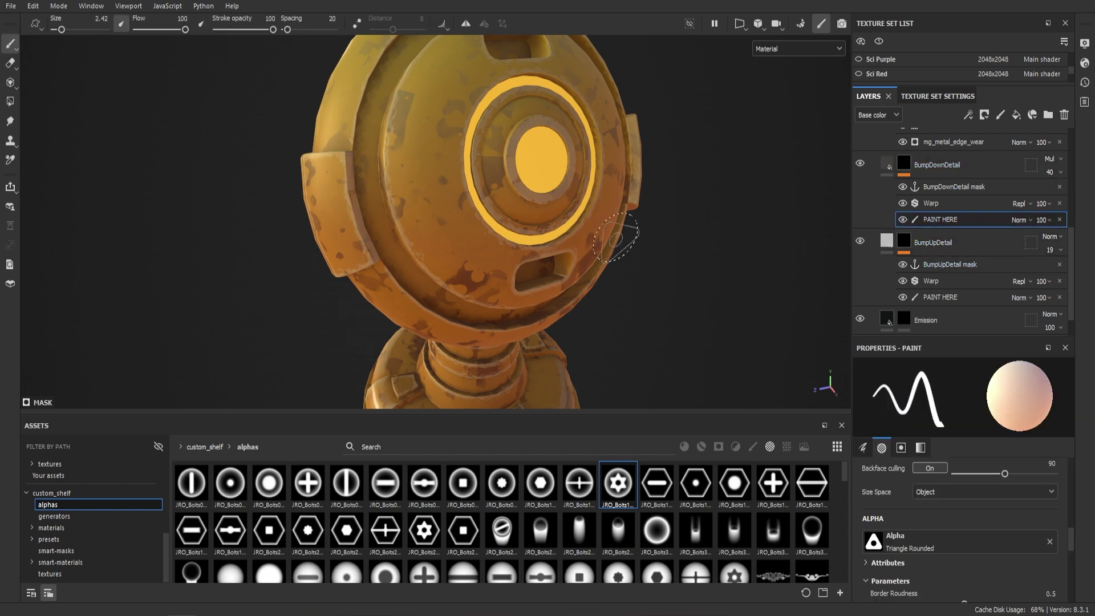
click(426, 135)
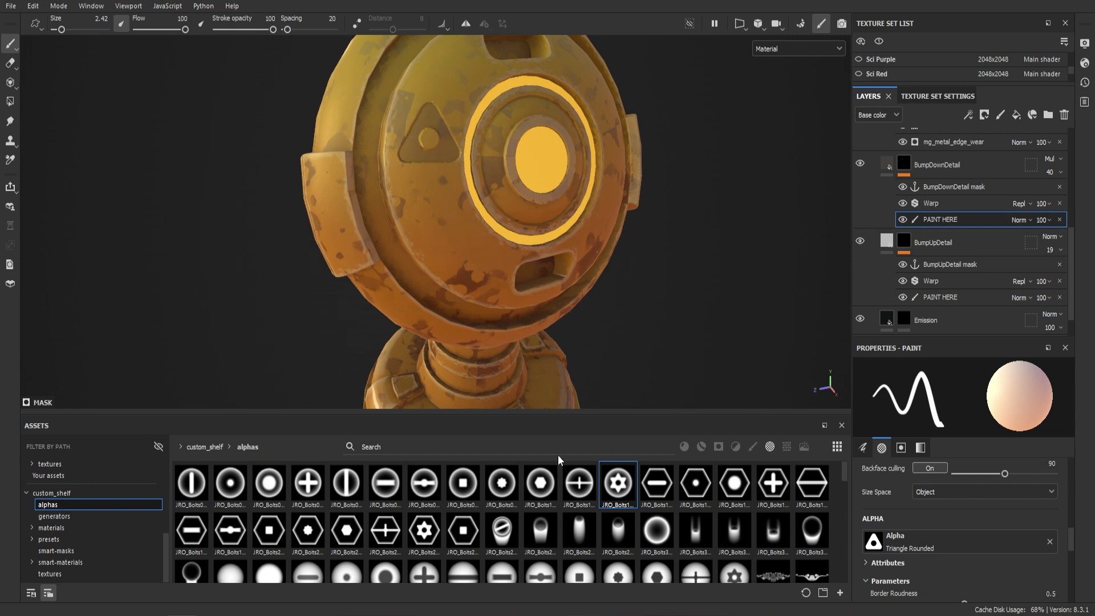
drag(619, 486, 895, 541)
click(434, 202)
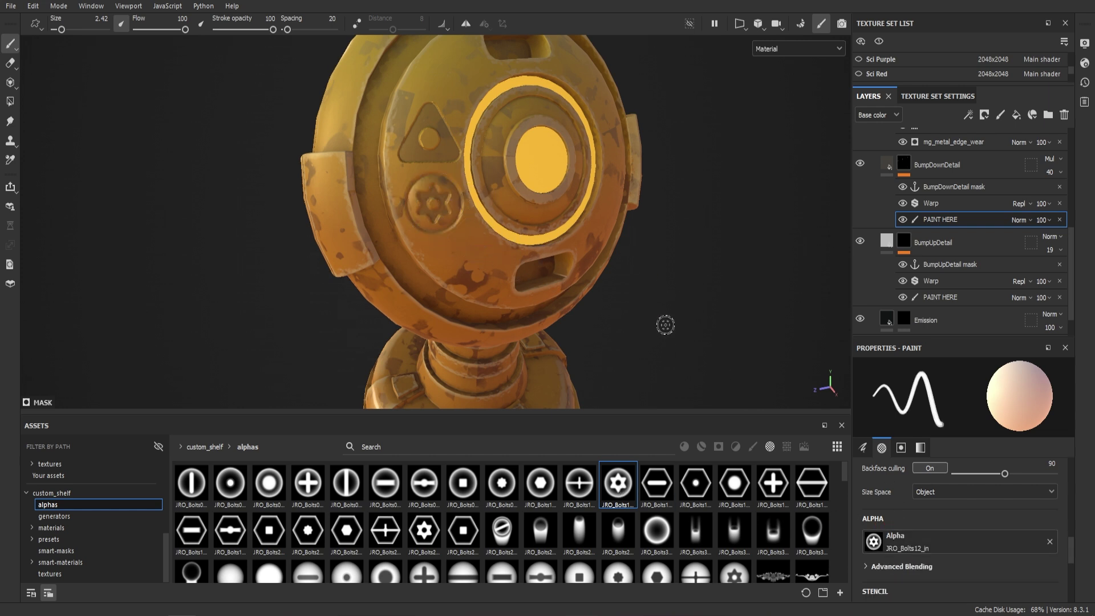
alt+drag(588, 251, 554, 201)
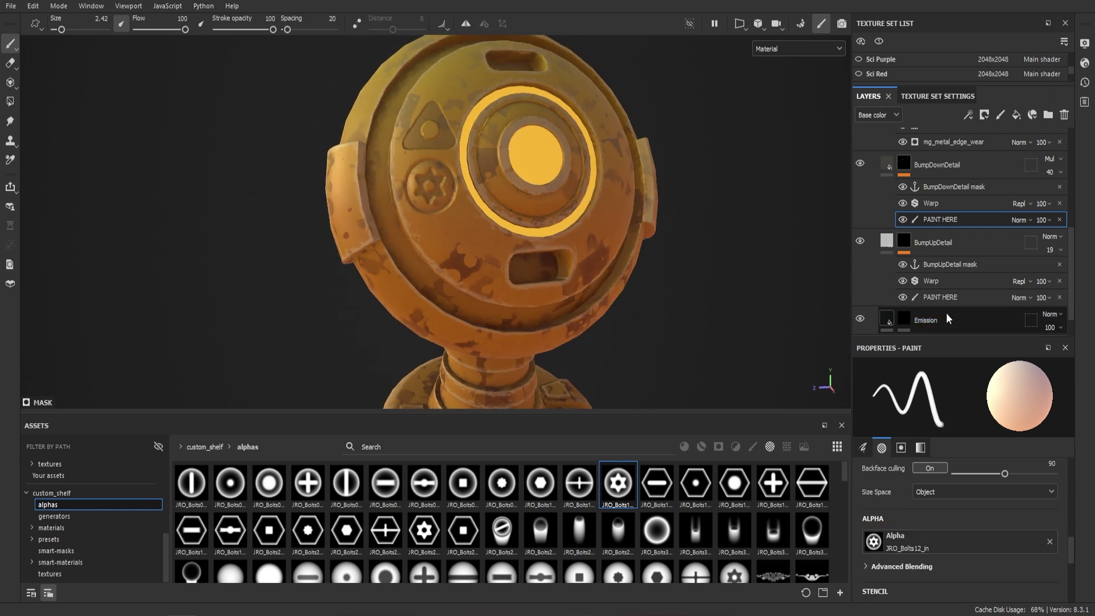
click(941, 297)
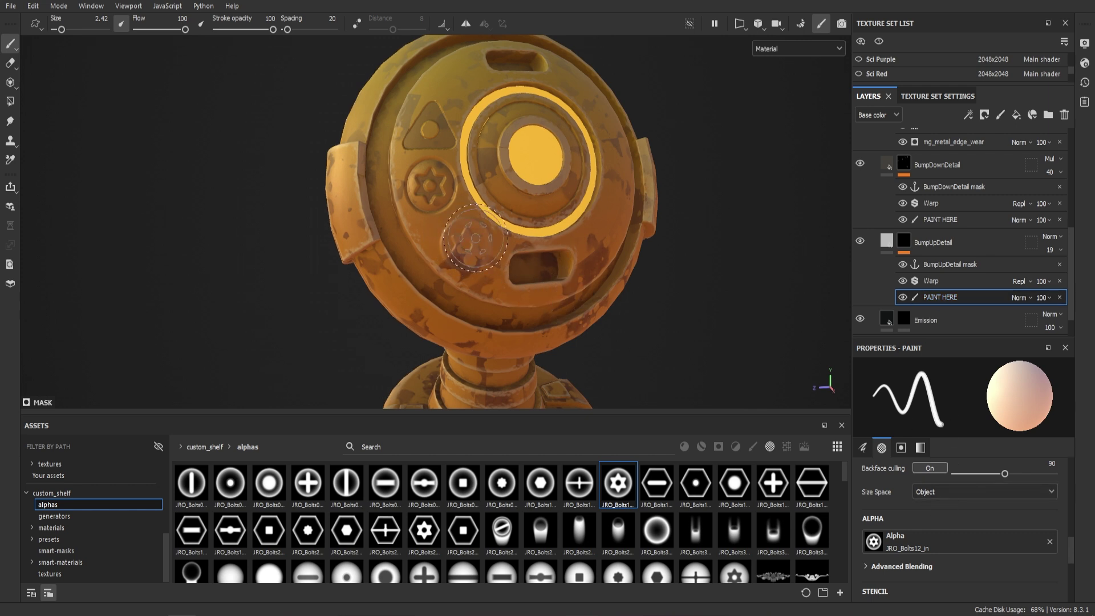
Orbit around the yellow model to review its front from a closer, lower angle
alt+drag(652, 251, 523, 239)
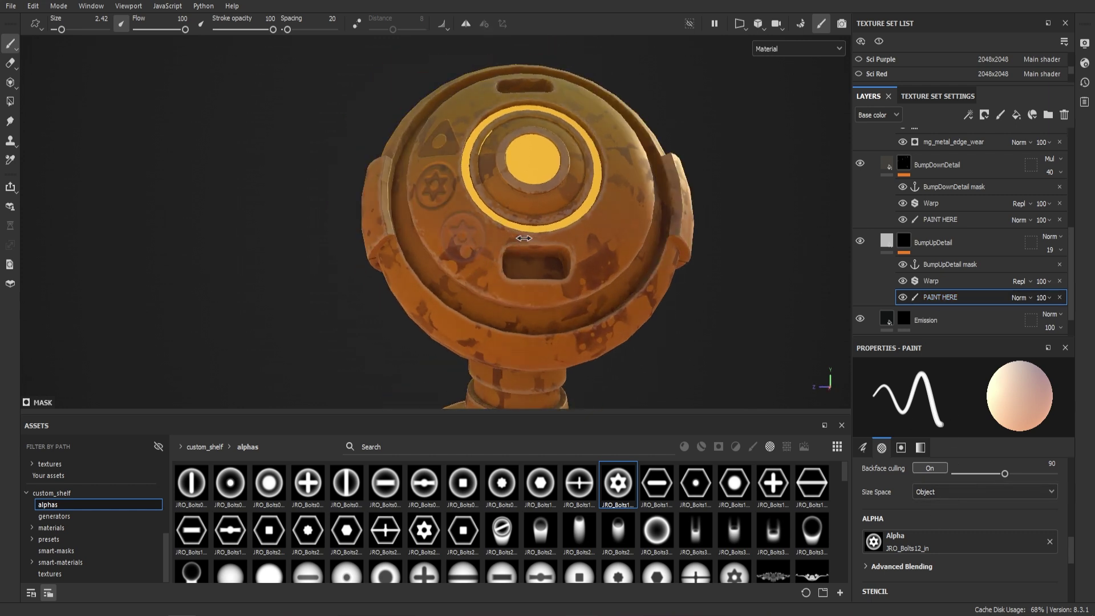
mouse_move(575, 188)
alt+mouse_down()
mouse_move(578, 216)
mouse_move(627, 221)
alt+mouse_up()
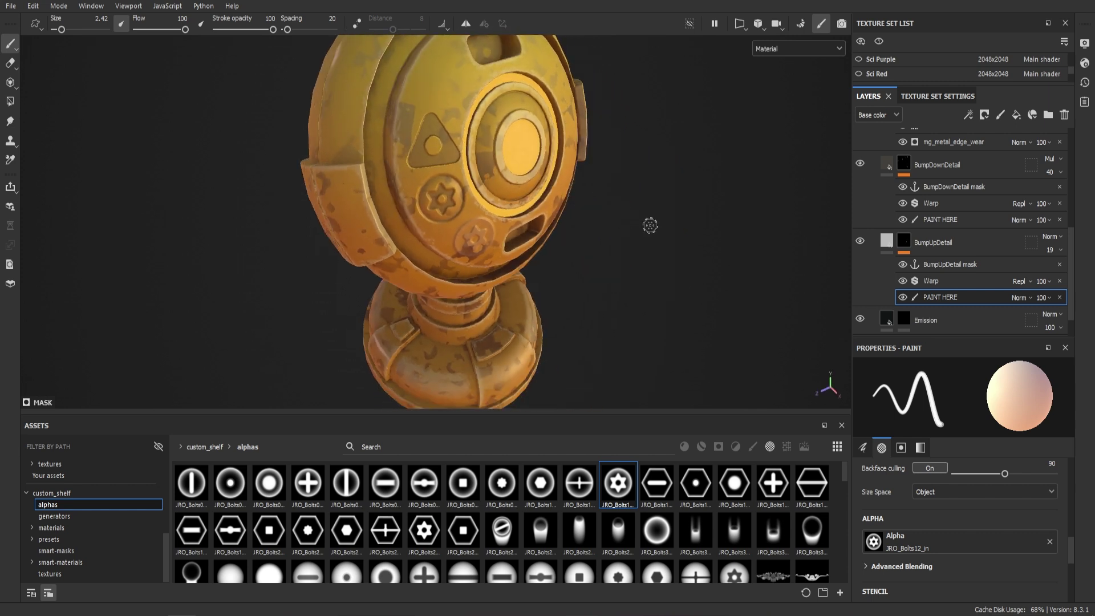